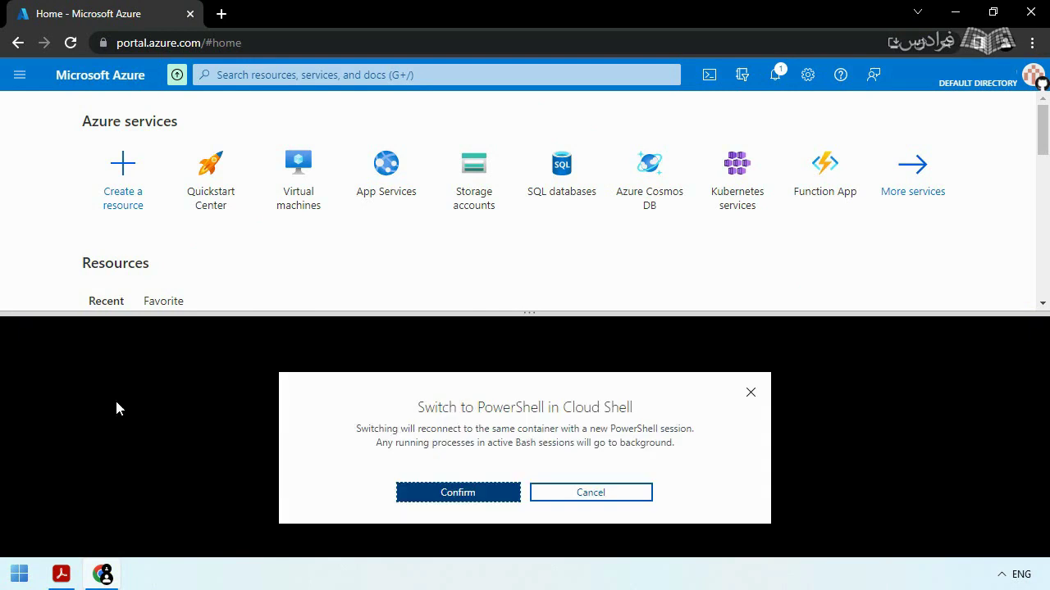
Step: Confirm the switch from Bash to PowerShell in Cloud Shell, then close the Cloud Shell session
{"action": "left_click", "coordinate": [422, 492]}
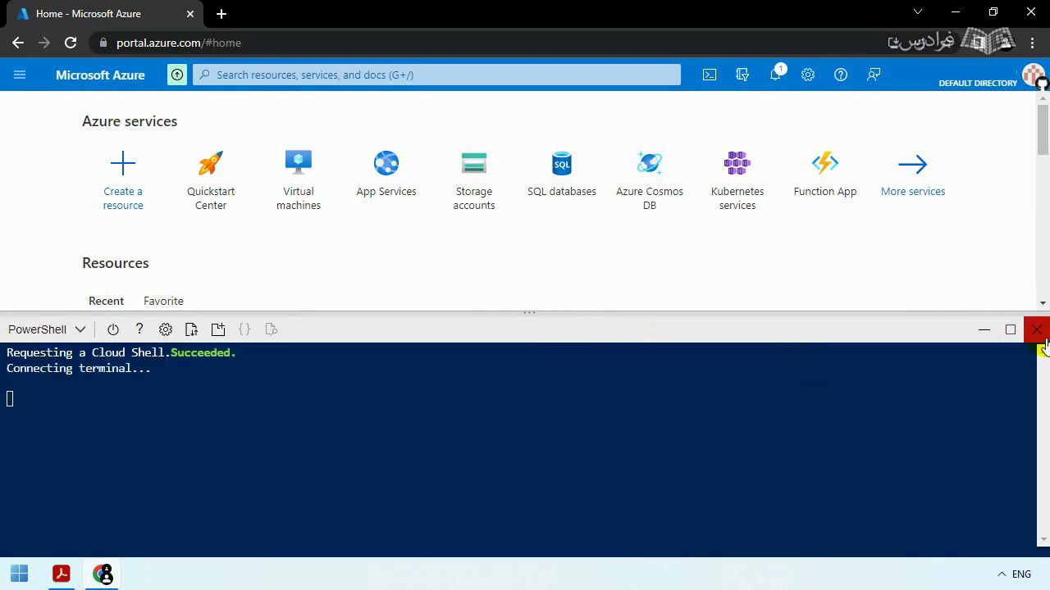
{"action": "left_click", "coordinate": [1037, 330]}
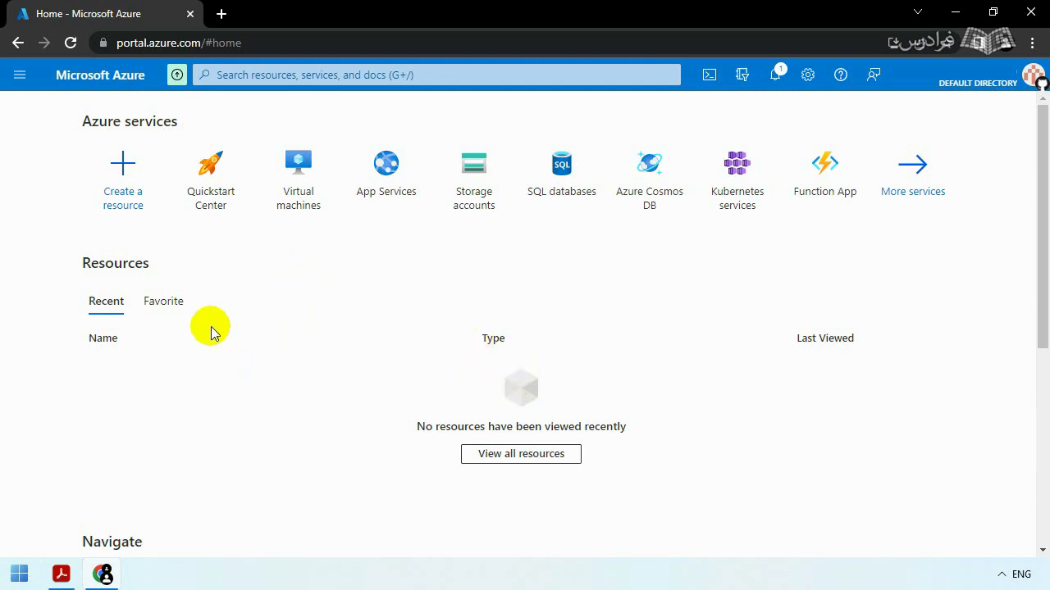
{"action": "left_click", "coordinate": [221, 13]}
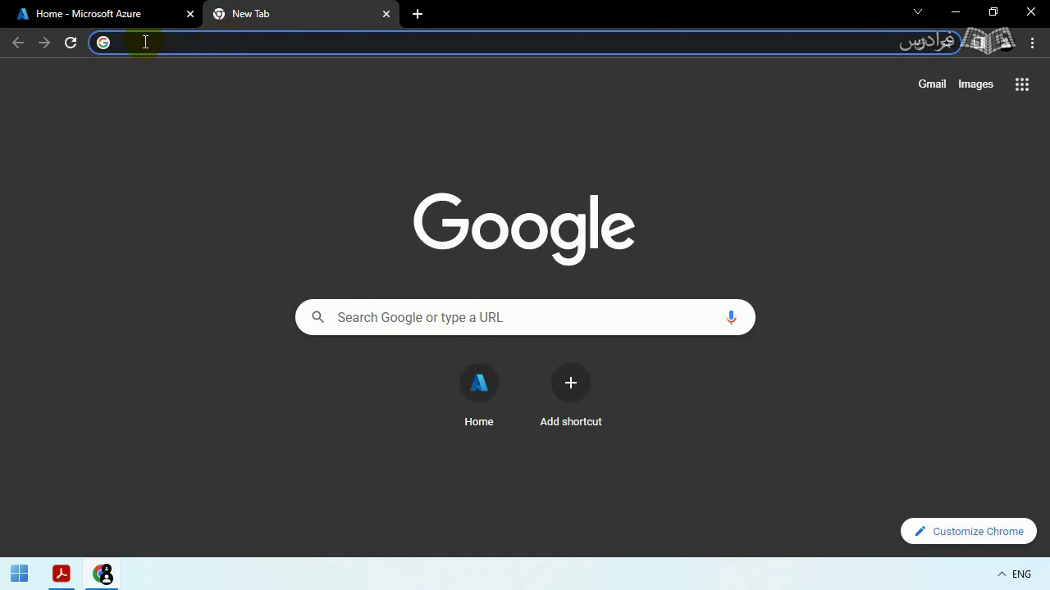
{"action": "left_click", "coordinate": [128, 22]}
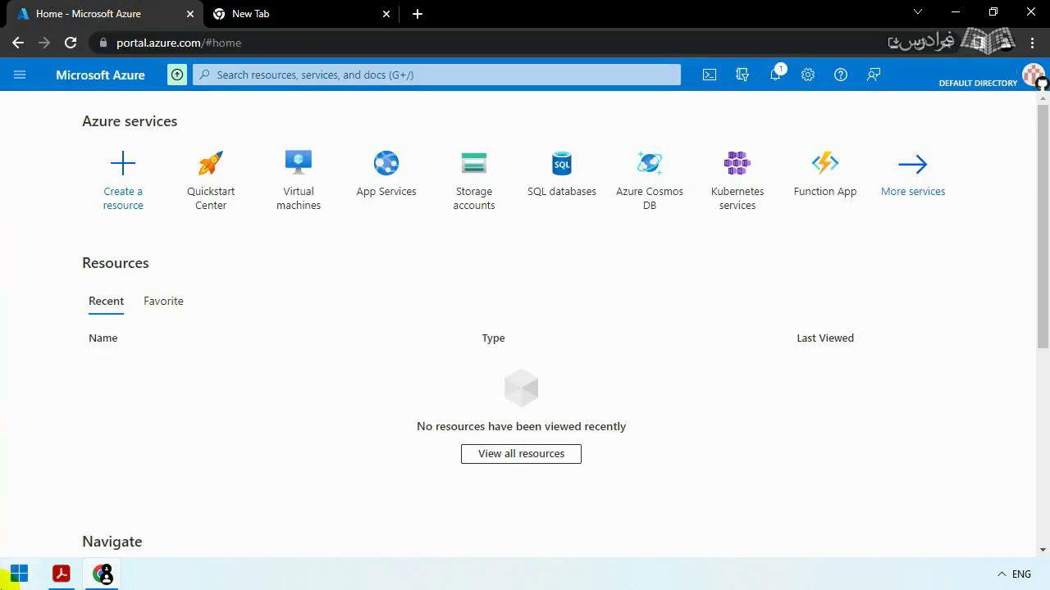
Step: Search Windows for "powershell" and run PowerShell 7 (x64) as administrator
{"action": "left_click", "coordinate": [18, 574]}
{"action": "type", "text": "powersh"}
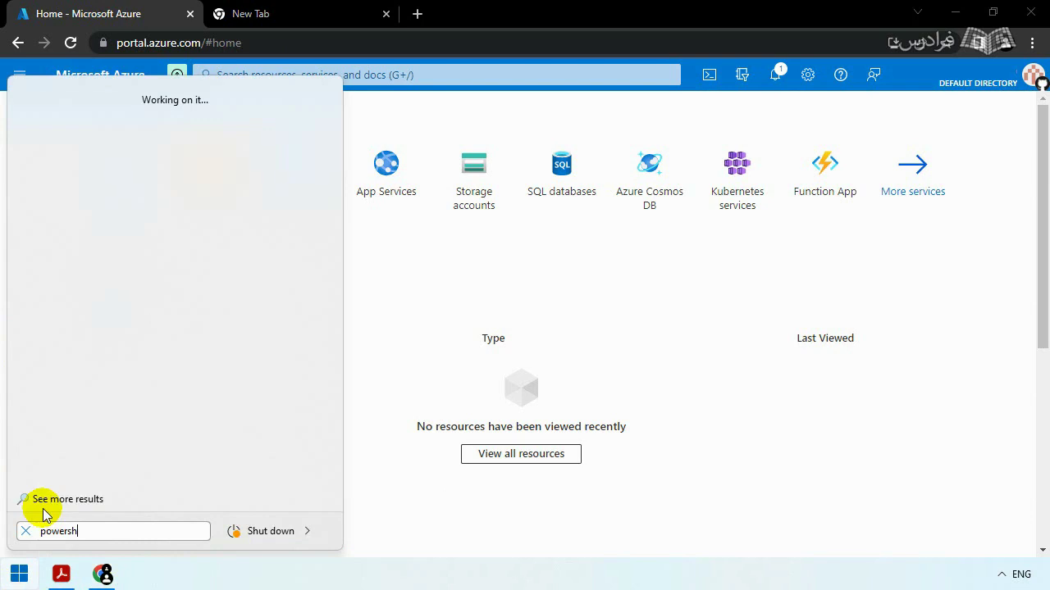
{"action": "type", "text": "ell"}
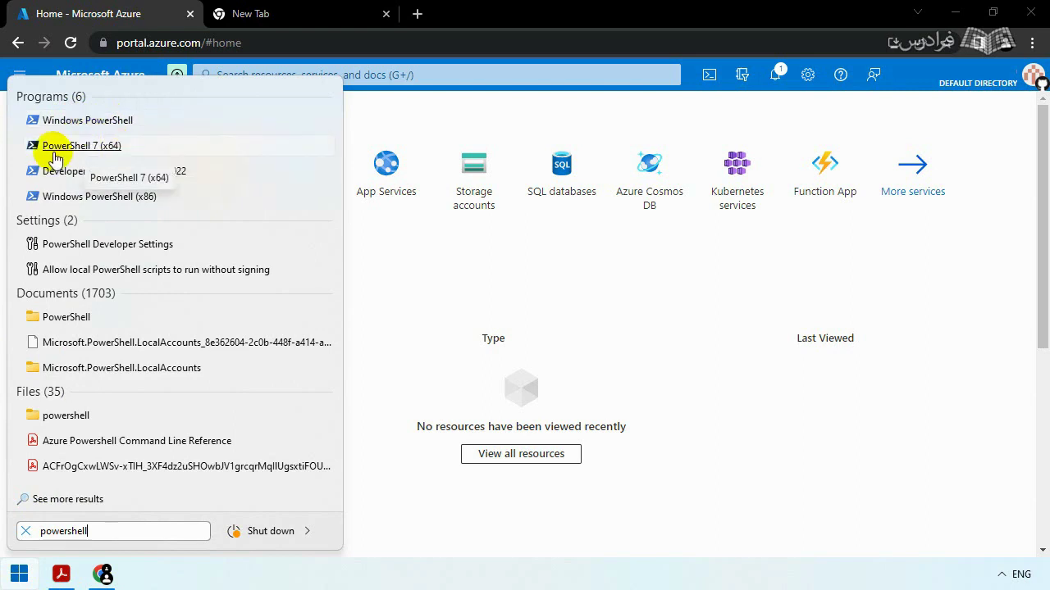
{"action": "right_click", "coordinate": [90, 152]}
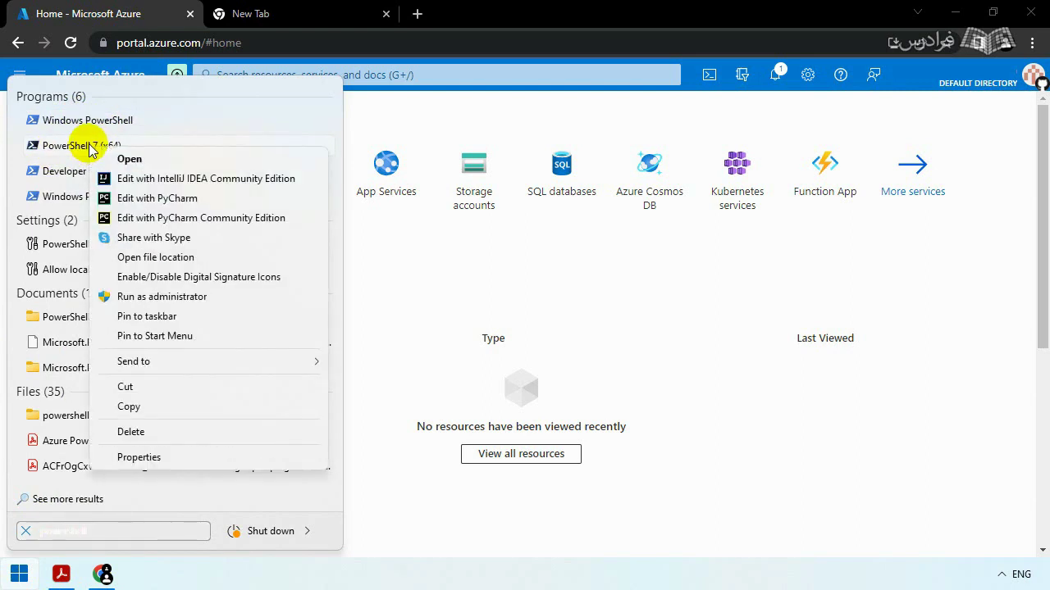
{"action": "left_click", "coordinate": [146, 297]}
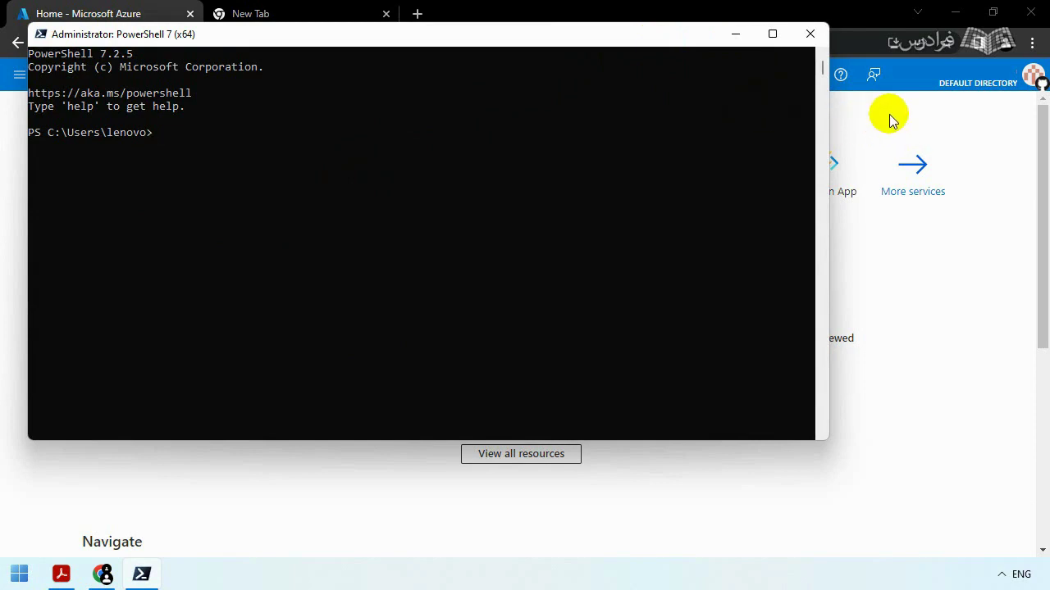
{"action": "left_click", "coordinate": [735, 33]}
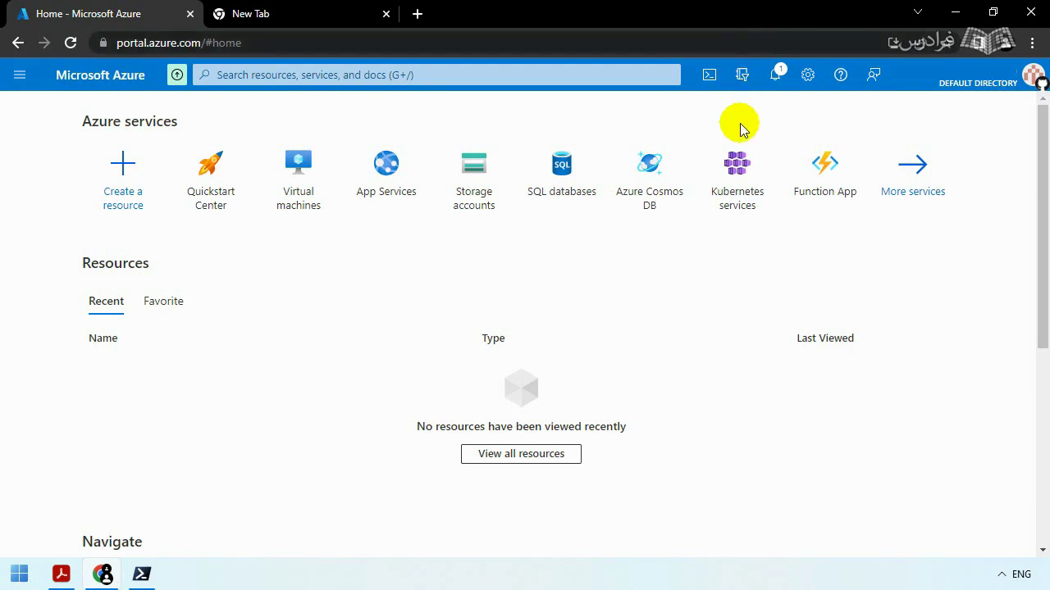
{"action": "left_click", "coordinate": [142, 575]}
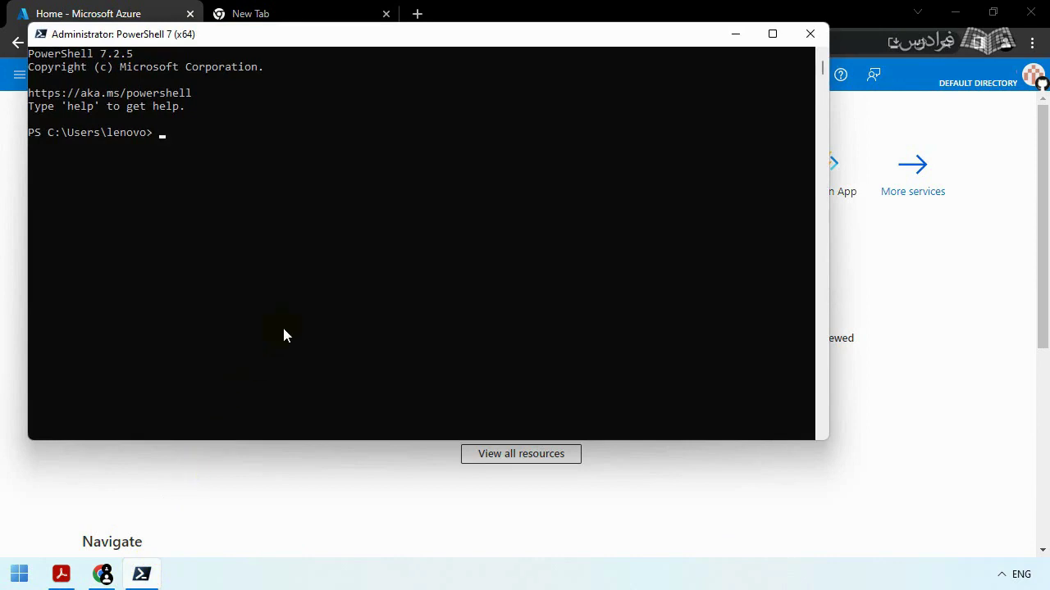
{"action": "left_click", "coordinate": [734, 33]}
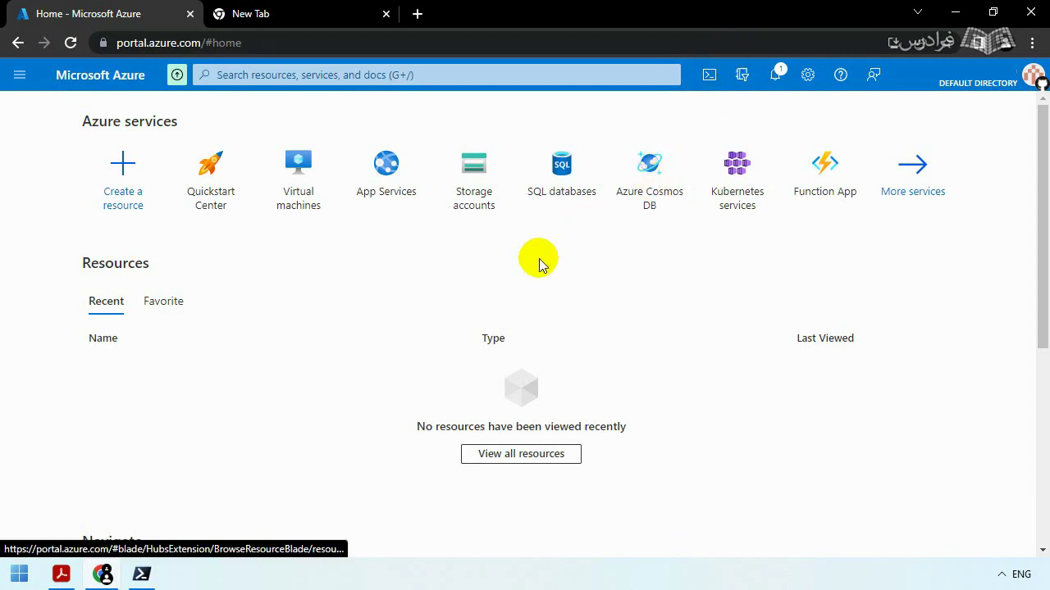
{"action": "left_click", "coordinate": [141, 574]}
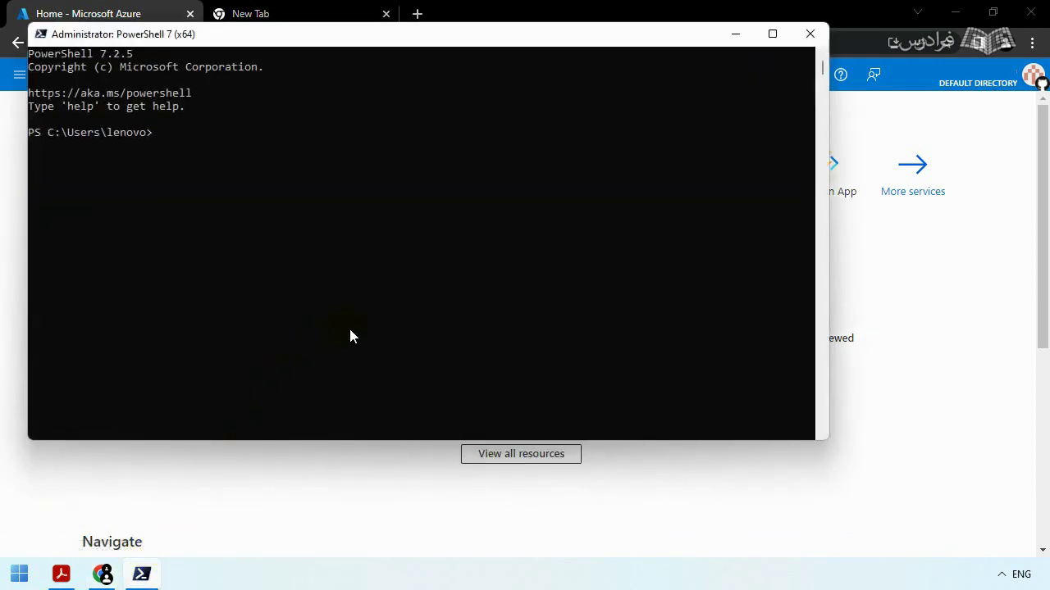
{"action": "left_click", "coordinate": [71, 539]}
{"action": "left_click", "coordinate": [735, 33]}
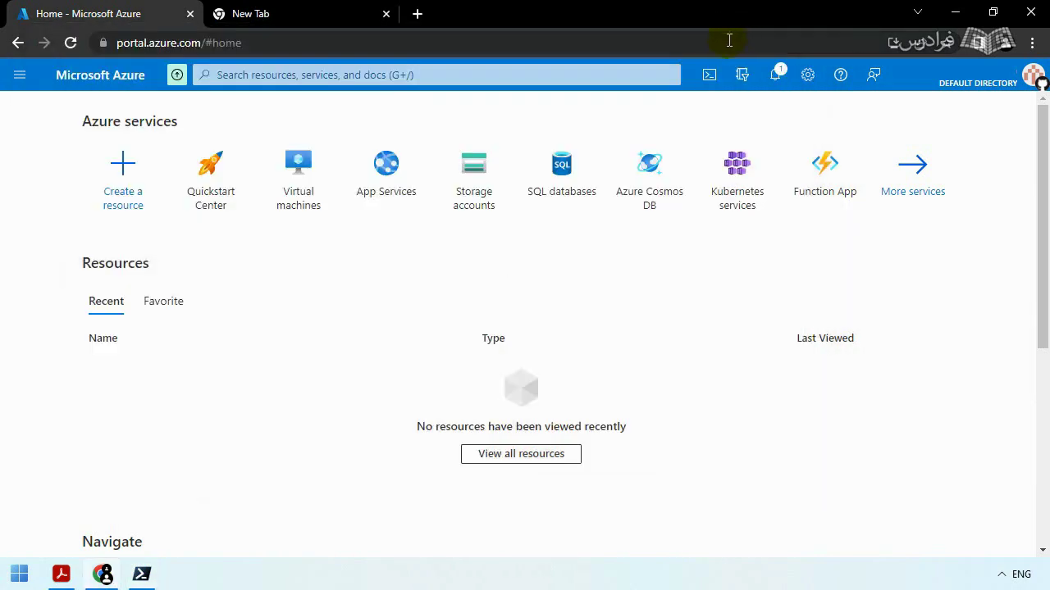
{"action": "left_click", "coordinate": [465, 335]}
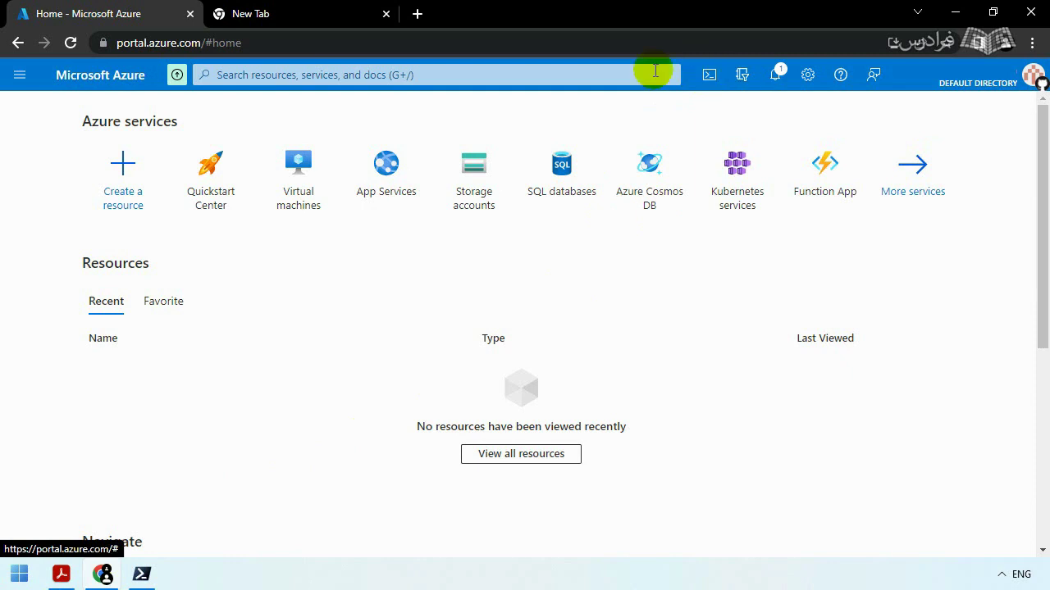
{"action": "left_click", "coordinate": [256, 18]}
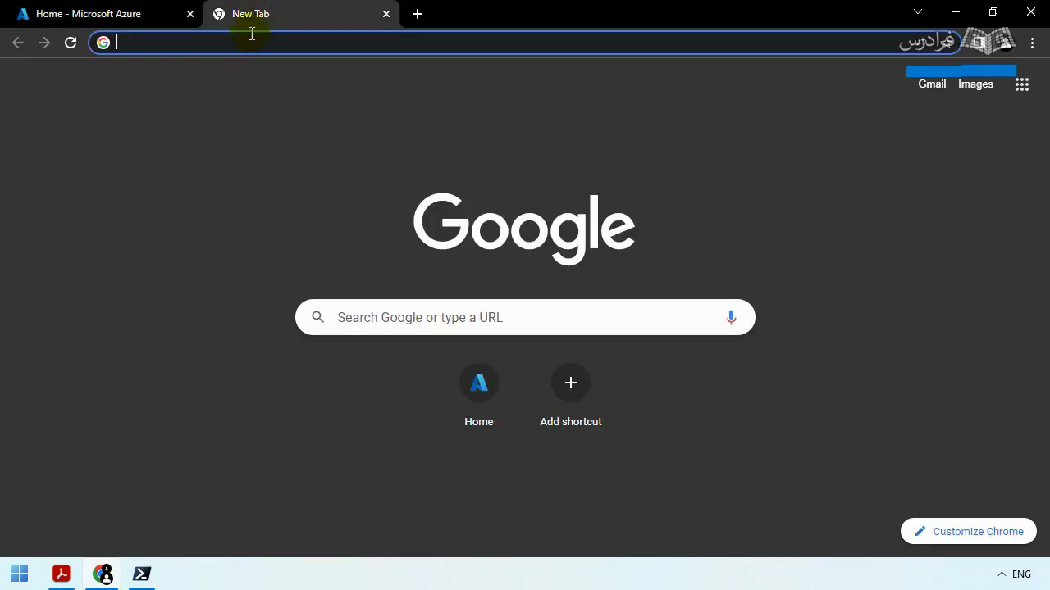
{"action": "left_click", "coordinate": [125, 21]}
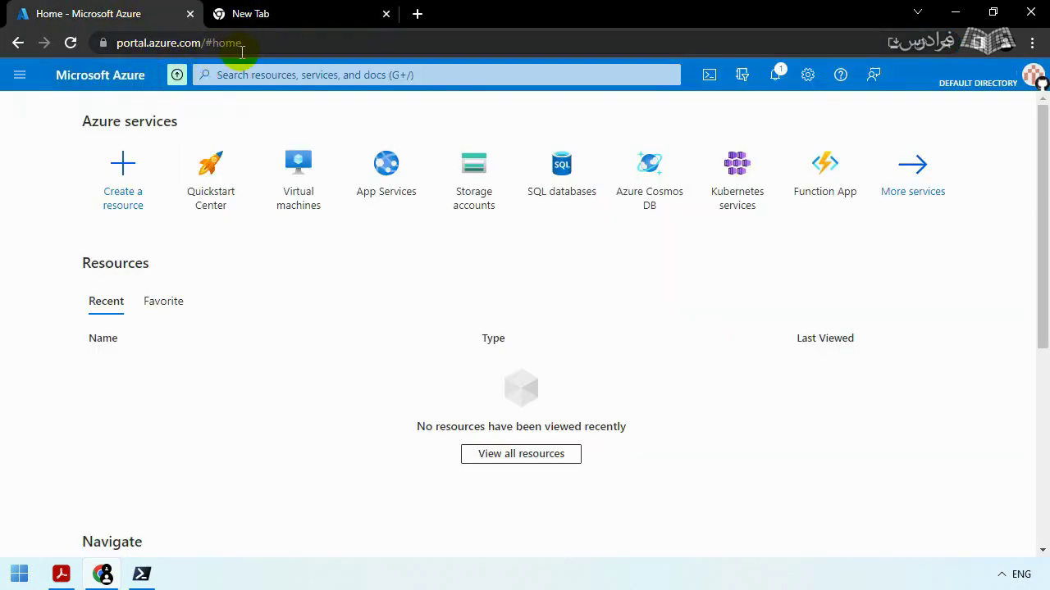
Step: Switch to Adobe Acrobat Reader and review the Cloud Shell slide listing the ways to access it
{"action": "left_click", "coordinate": [62, 575]}
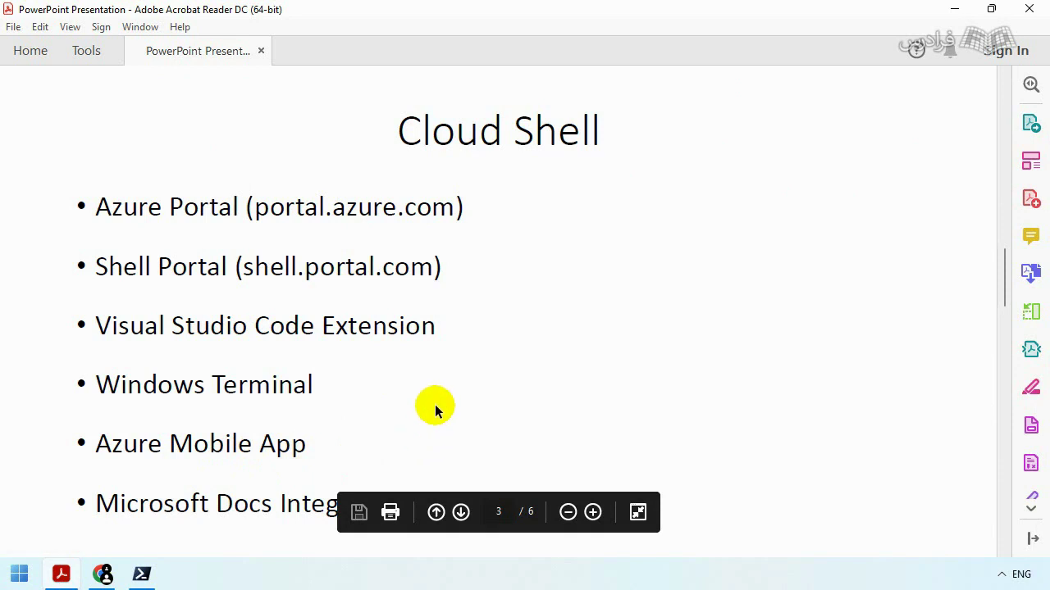
{"action": "scroll", "coordinate": [434, 405], "scroll_direction": "down", "scroll_amount": 1}
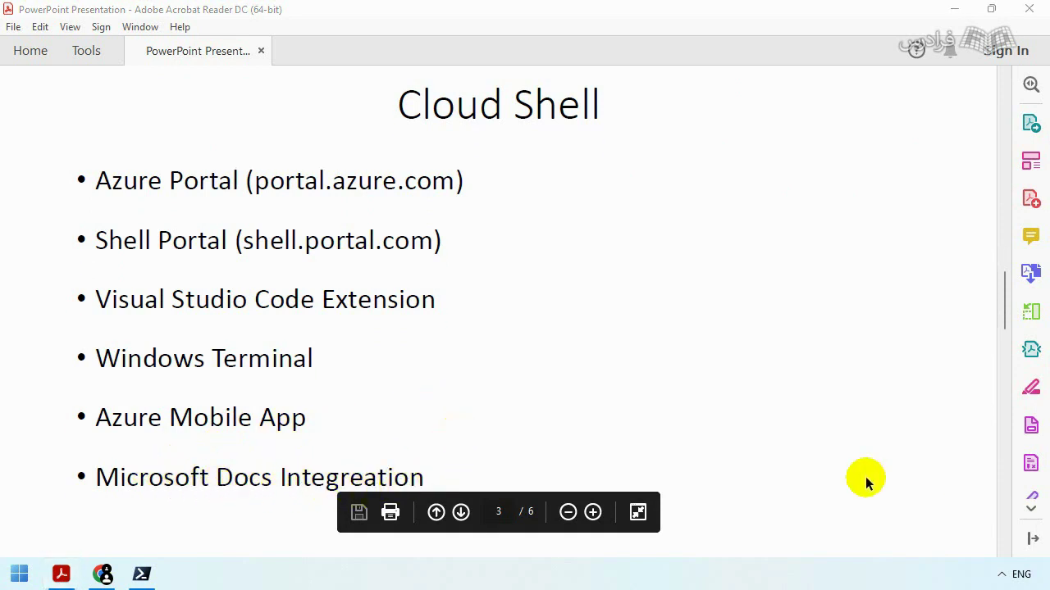
Step: Switch to the PowerShell 7 window, maximize it and enlarge its text
{"action": "left_click", "coordinate": [141, 573]}
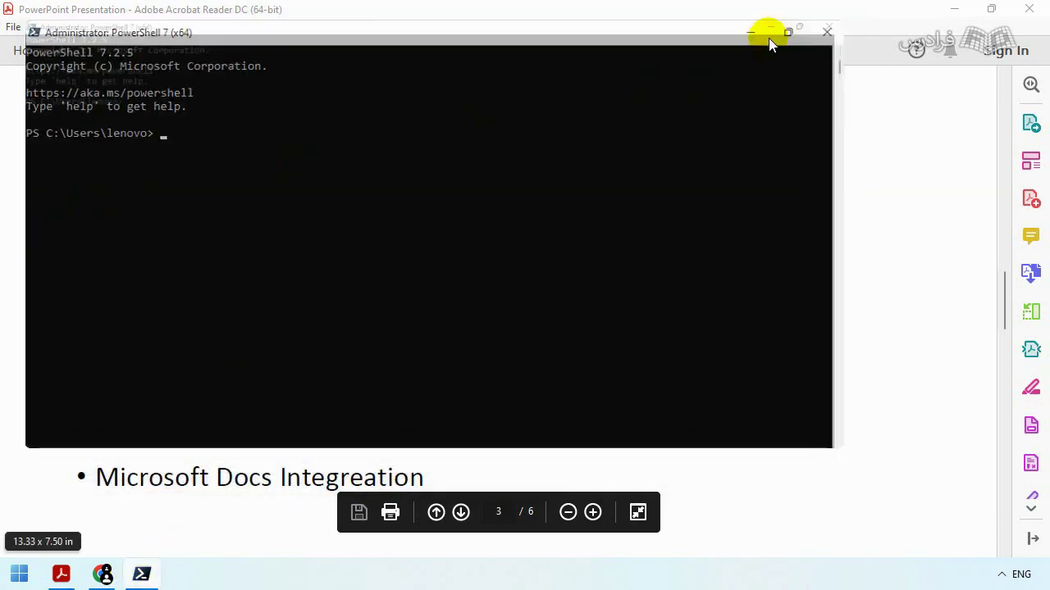
{"action": "left_click", "coordinate": [771, 34]}
{"action": "scroll", "coordinate": [370, 200], "scroll_direction": "up", "scroll_amount": 3}
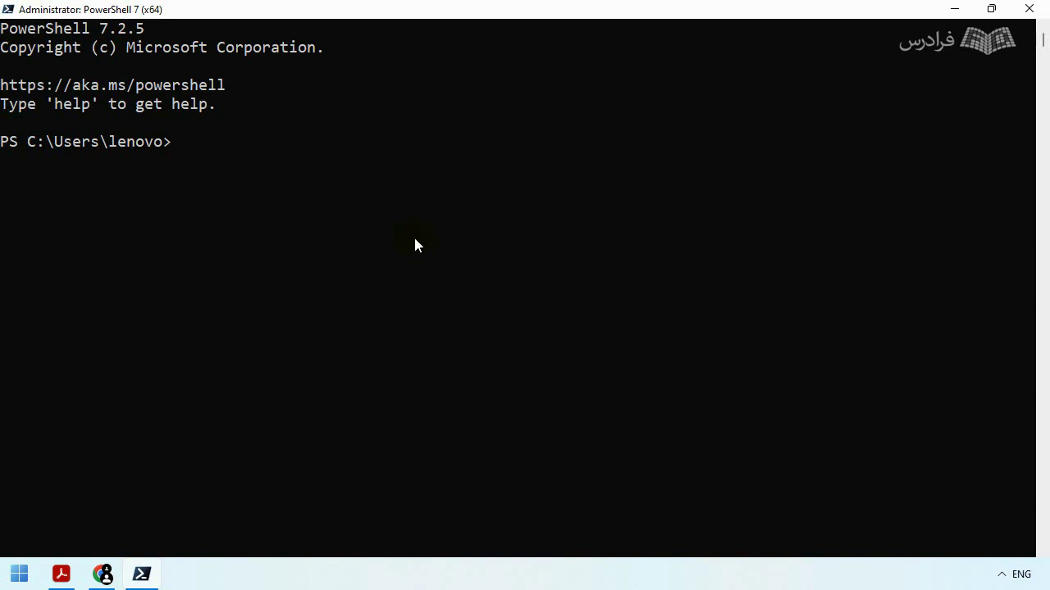
Step: Switch to Adobe Acrobat Reader and examine the slide showing the components of a PowerShell module
{"action": "left_click", "coordinate": [61, 574]}
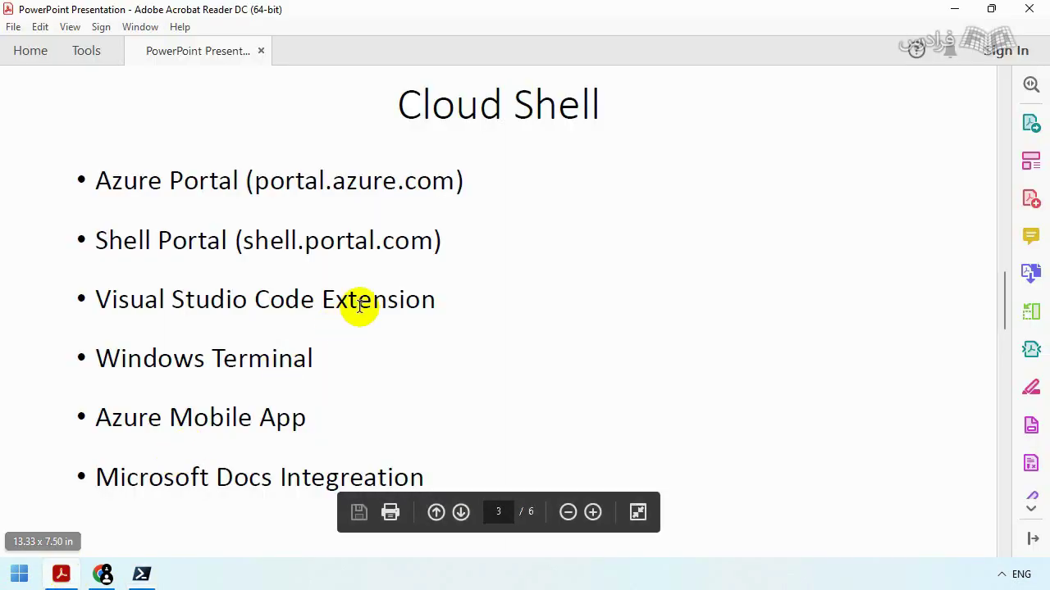
{"action": "scroll", "coordinate": [358, 305], "scroll_direction": "down", "scroll_amount": 5}
{"action": "scroll", "coordinate": [359, 312], "scroll_direction": "down", "scroll_amount": 1}
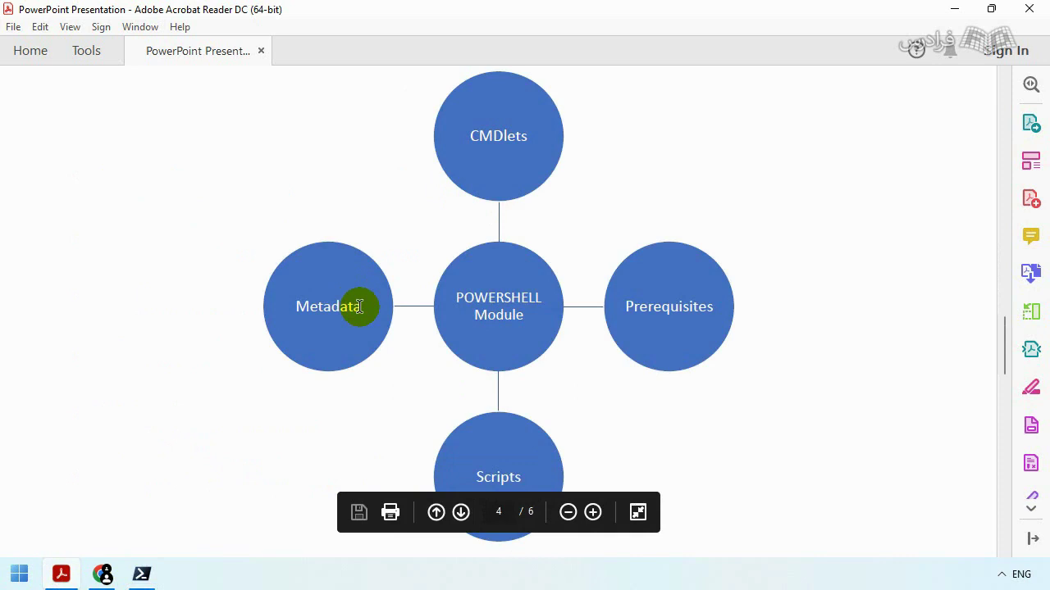
{"action": "scroll", "coordinate": [359, 308], "scroll_direction": "down", "scroll_amount": 1}
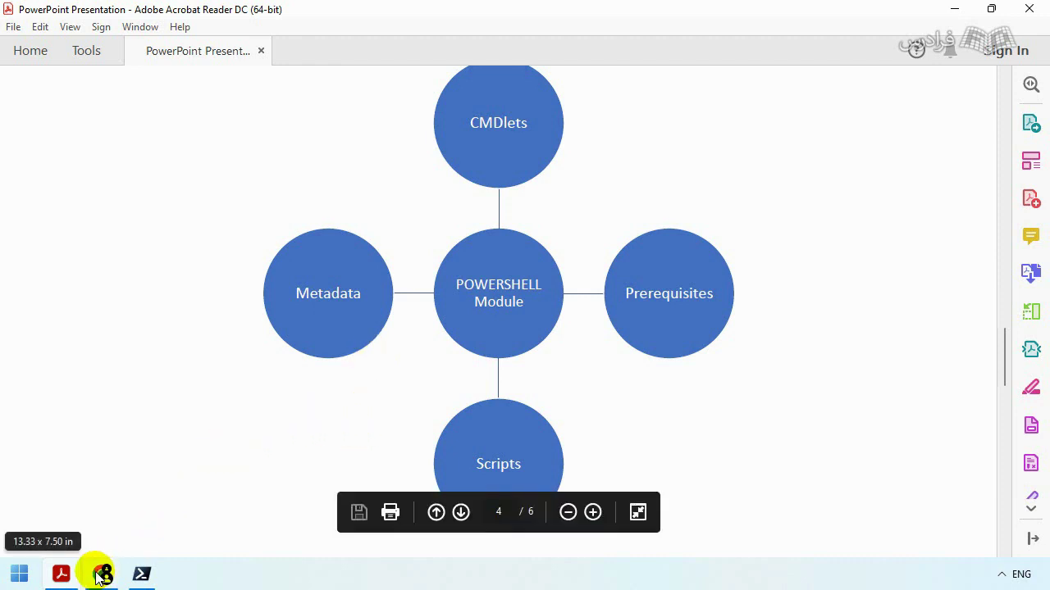
Step: Return to the PowerShell 7 window and clear its console screen
{"action": "left_click", "coordinate": [140, 577]}
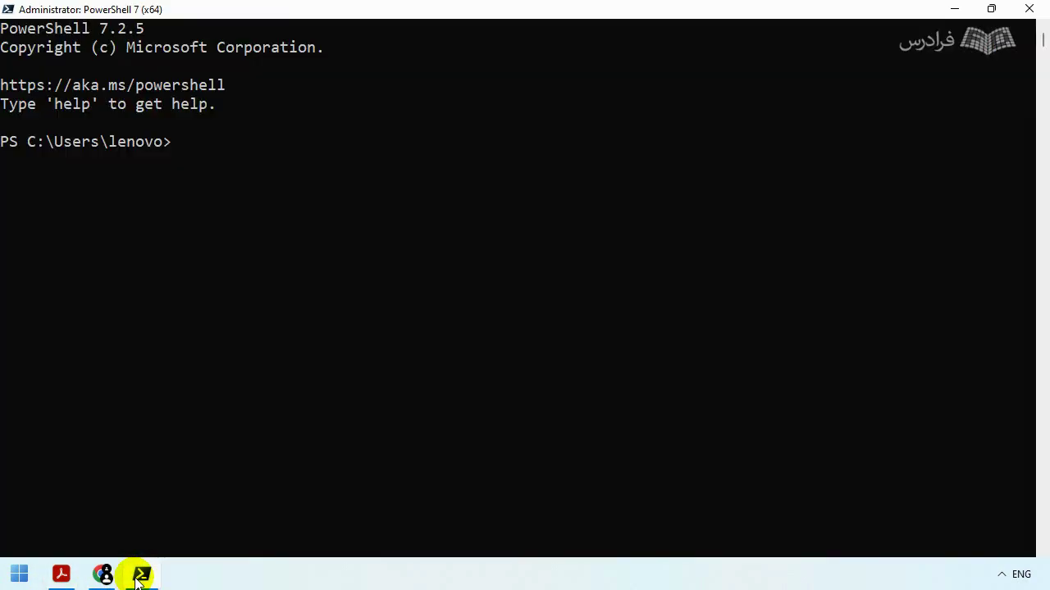
{"action": "left_click", "coordinate": [139, 576]}
{"action": "left_click", "coordinate": [104, 573]}
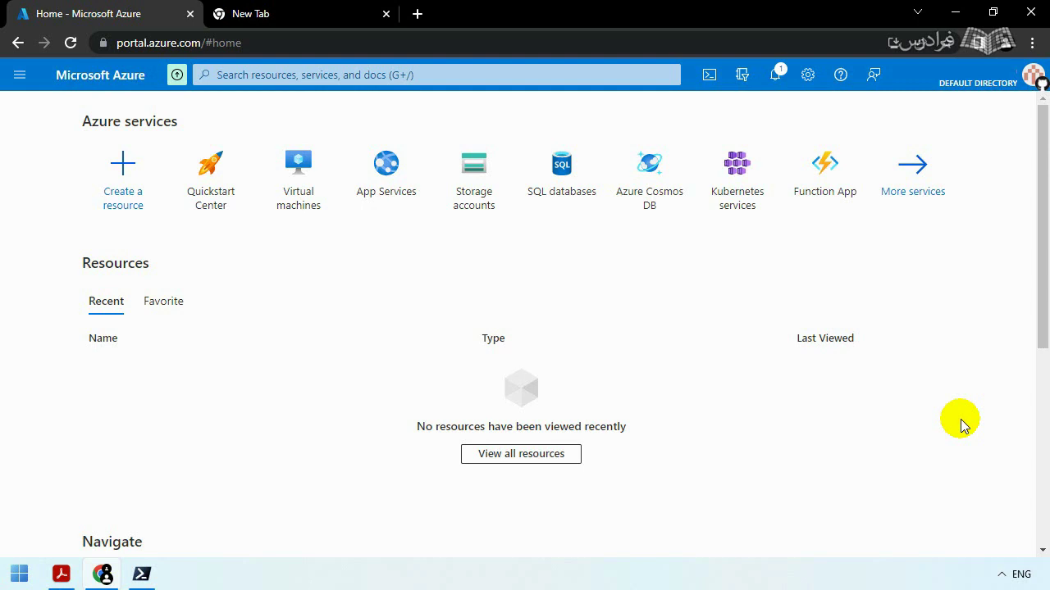
{"action": "left_click", "coordinate": [143, 575]}
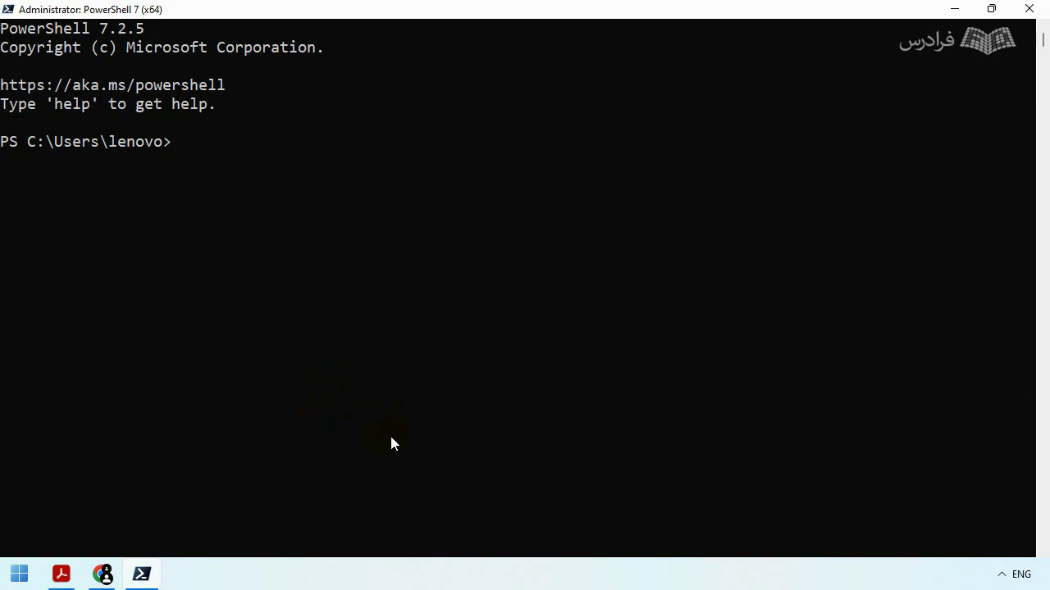
{"action": "key", "text": "ctrl+l"}
Step: Search Windows for "powershell", run Windows PowerShell as administrator, and enlarge its console for readability
{"action": "left_click", "coordinate": [5, 570]}
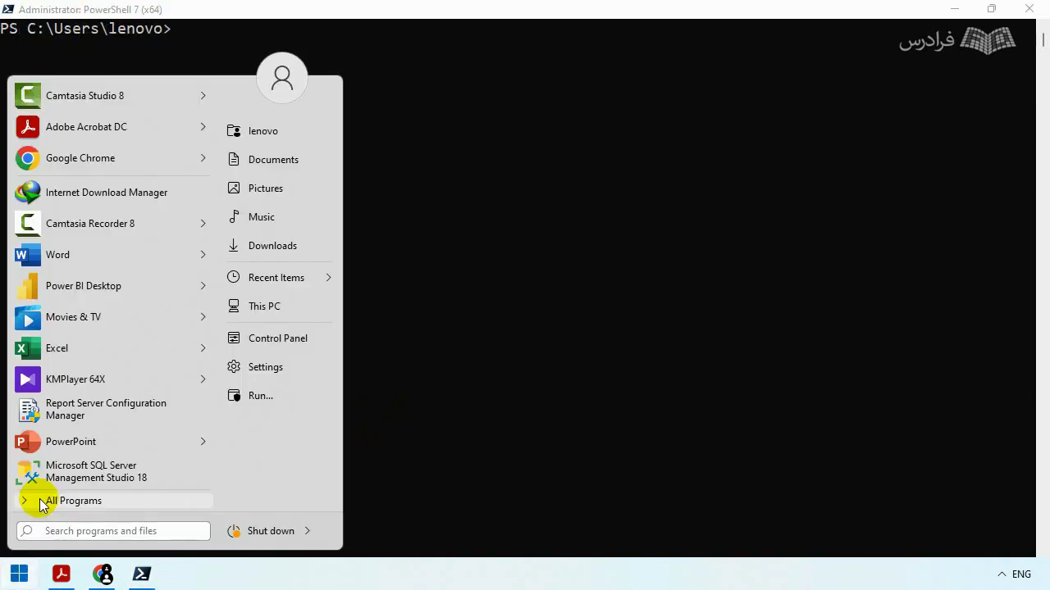
{"action": "left_click", "coordinate": [49, 501]}
{"action": "left_click", "coordinate": [57, 506]}
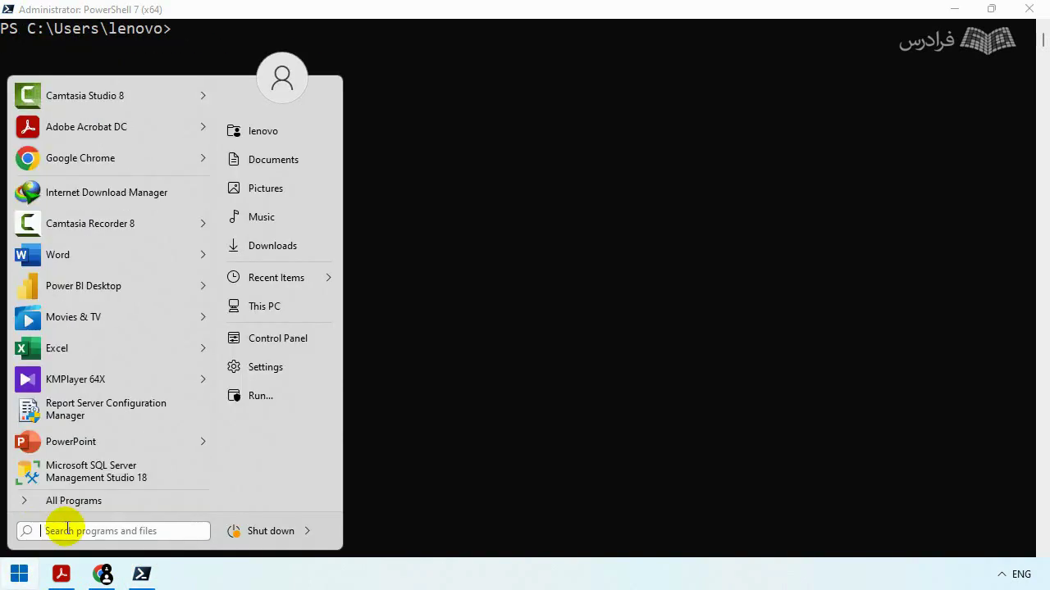
{"action": "left_click", "coordinate": [67, 531]}
{"action": "type", "text": "power"}
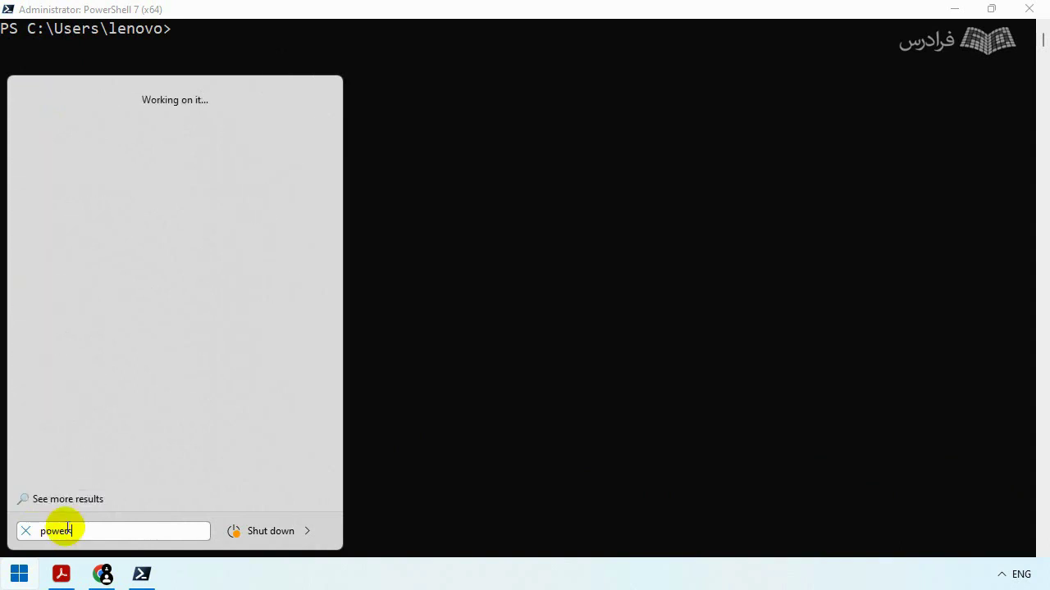
{"action": "type", "text": "shell"}
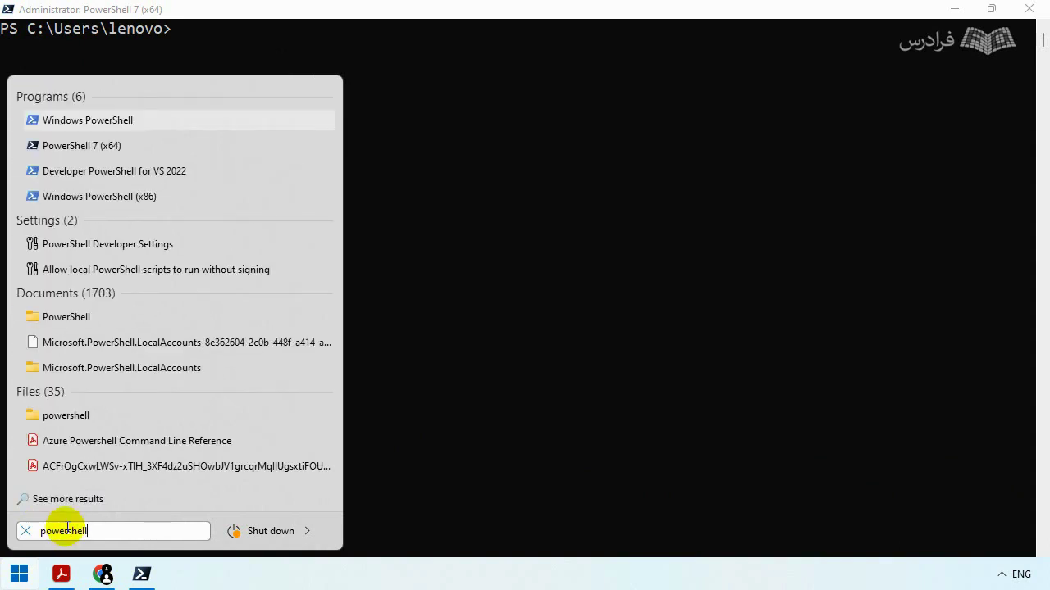
{"action": "right_click", "coordinate": [85, 119]}
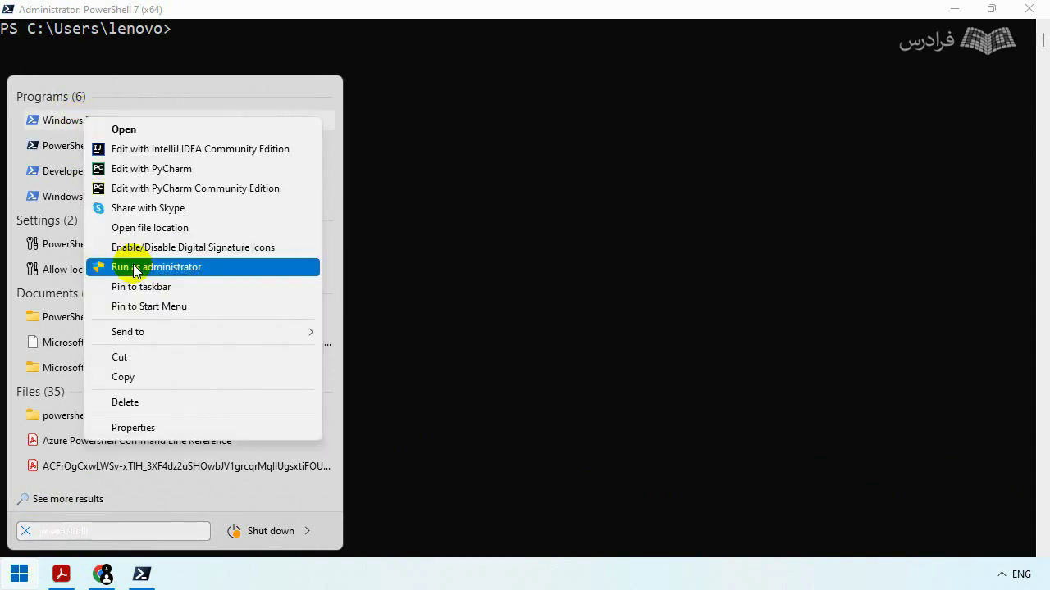
{"action": "left_click", "coordinate": [133, 269]}
{"action": "left_click", "coordinate": [837, 97]}
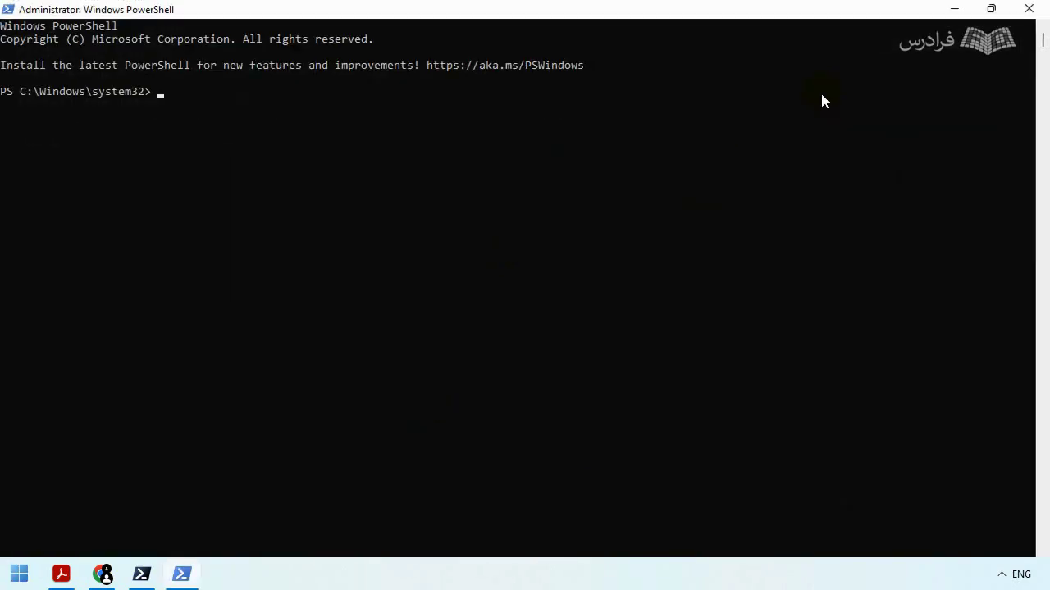
{"action": "scroll", "coordinate": [296, 175], "scroll_direction": "up", "scroll_amount": 1}
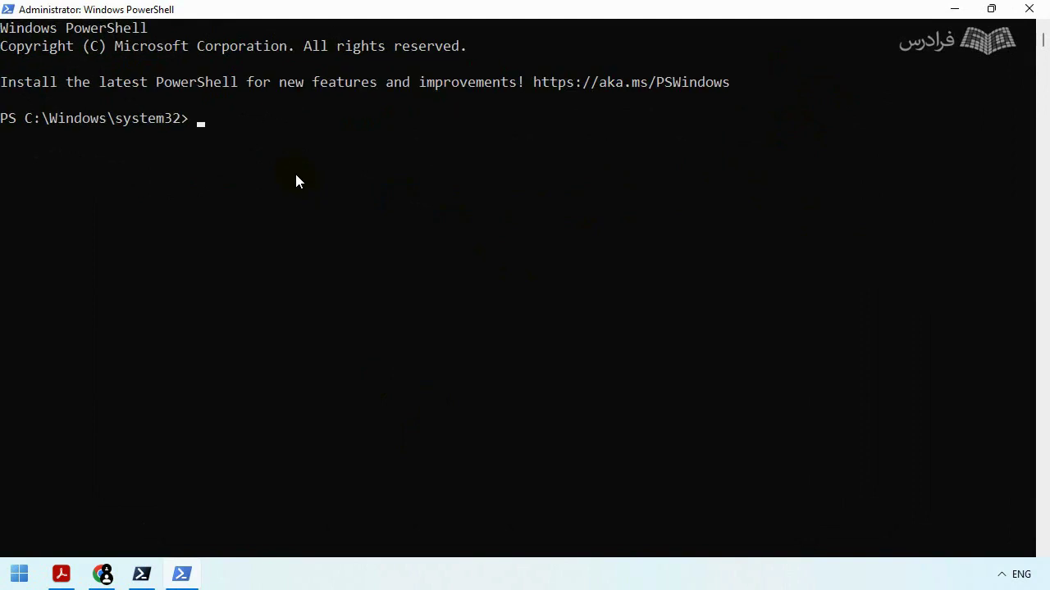
Step: Enter the command Install-Module -Name Az -Force to install the Az module in Windows PowerShell
{"action": "type", "text": "I"}
{"action": "type", "text": "nstall-Mos"}
{"action": "type", "text": "ule -Name "}
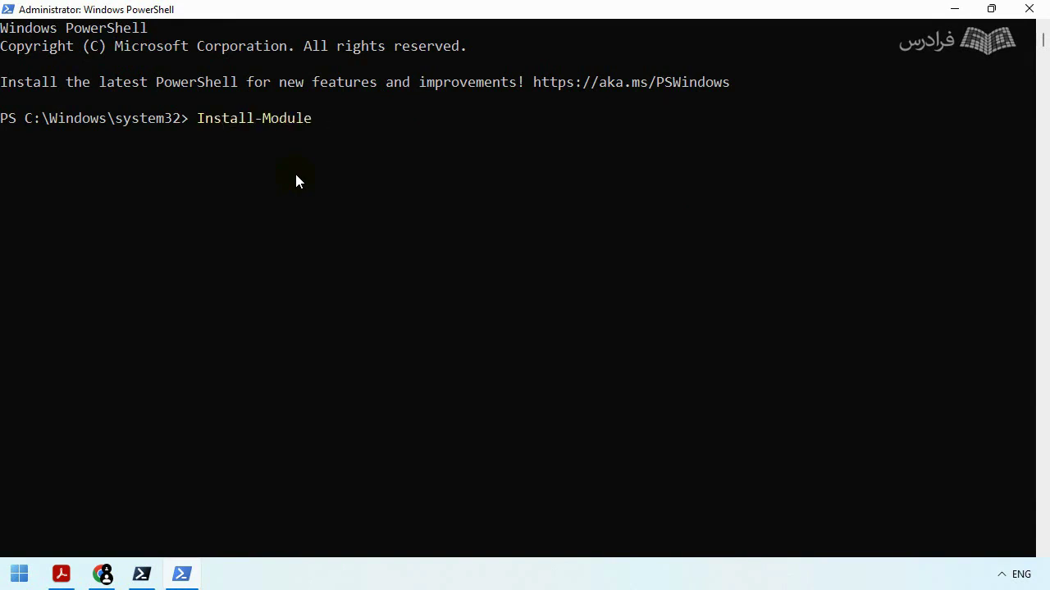
{"action": "type", "text": "Az -Force"}
{"action": "key", "text": "Return"}
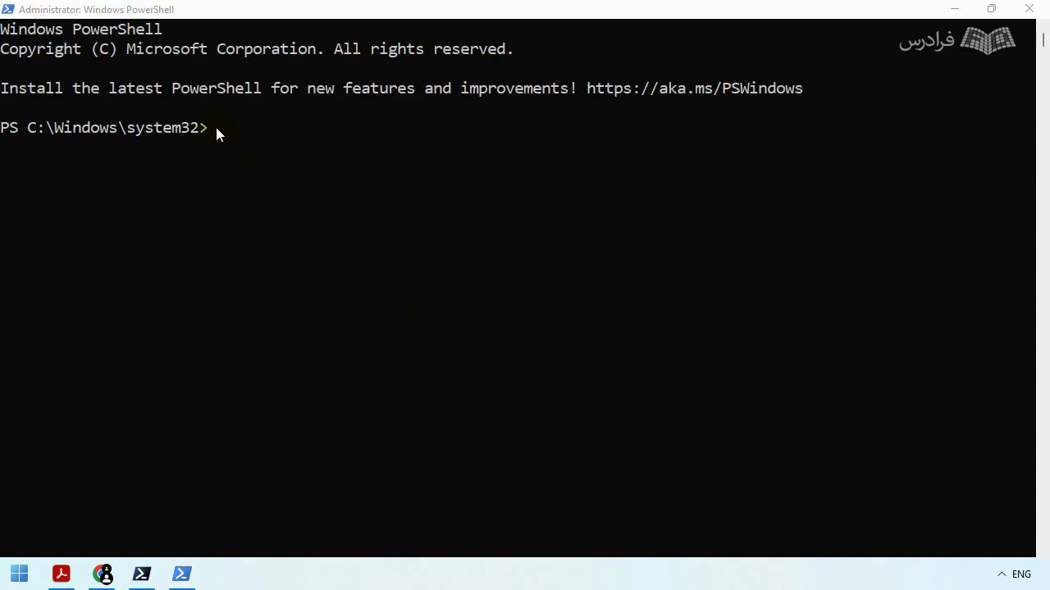
Step: Clear the Windows PowerShell console
{"action": "left_click", "coordinate": [232, 159]}
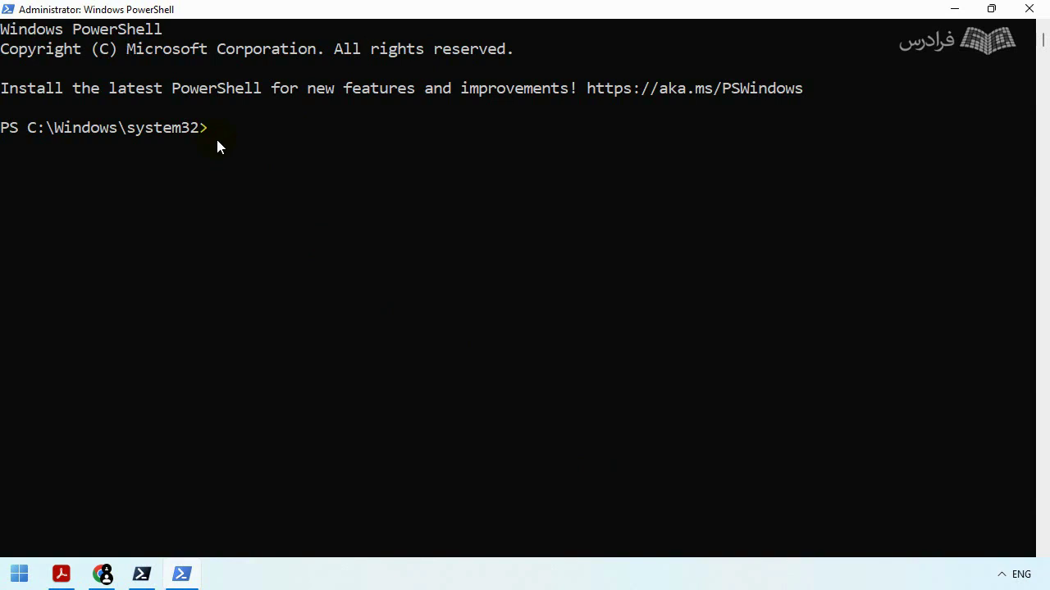
{"action": "type", "text": "ls"}
{"action": "key", "text": "Return"}
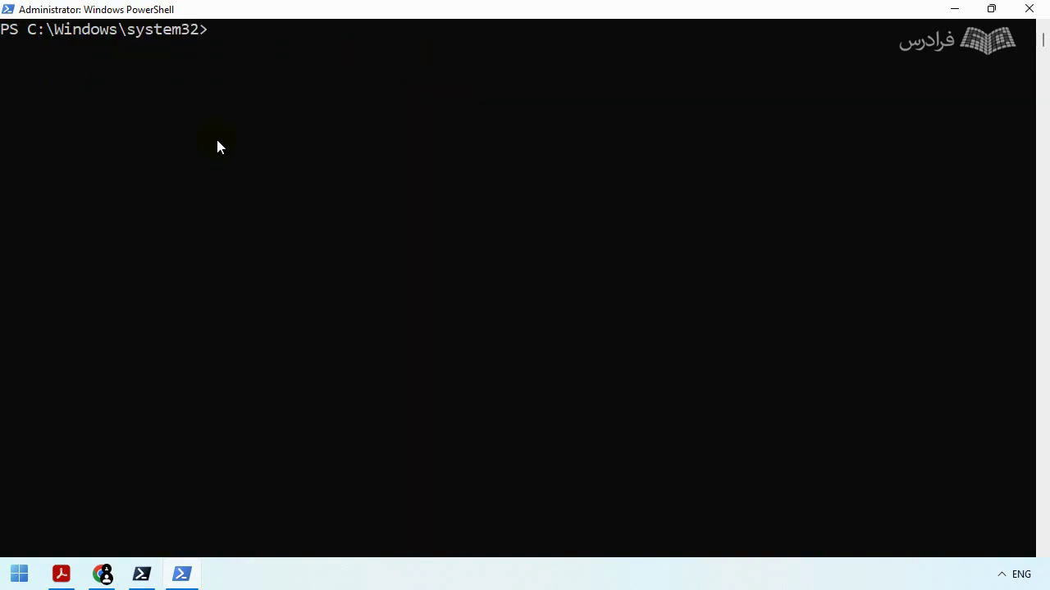
Step: Run Install-Module -Name Az -AllowClobber -Scope AllUsers and answer Yes to All (A) to the untrusted repository question
{"action": "type", "text": "Install-Module -Name Az "}
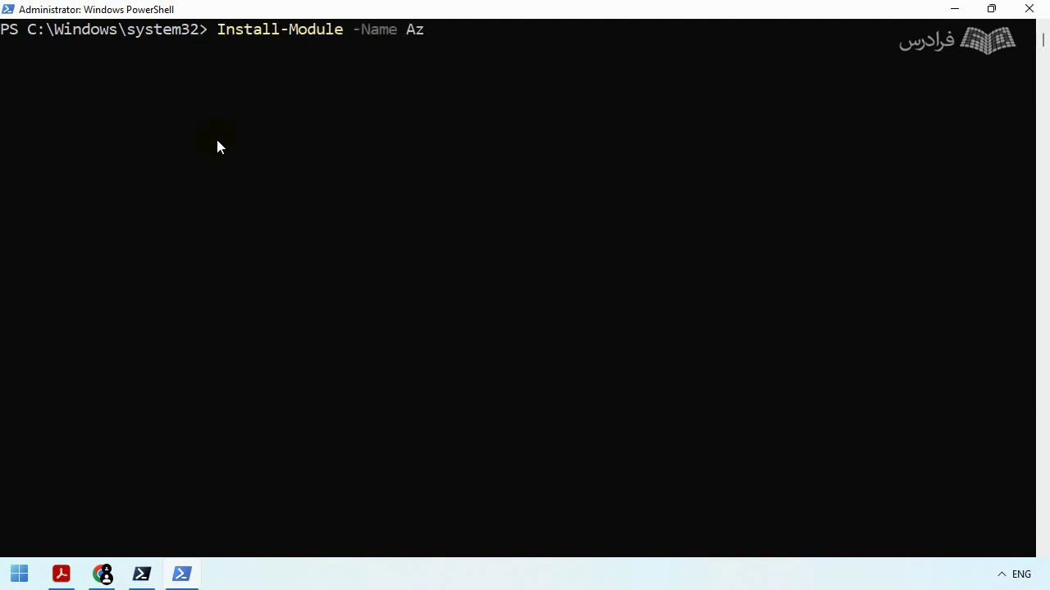
{"action": "type", "text": "-AllowClobber -"}
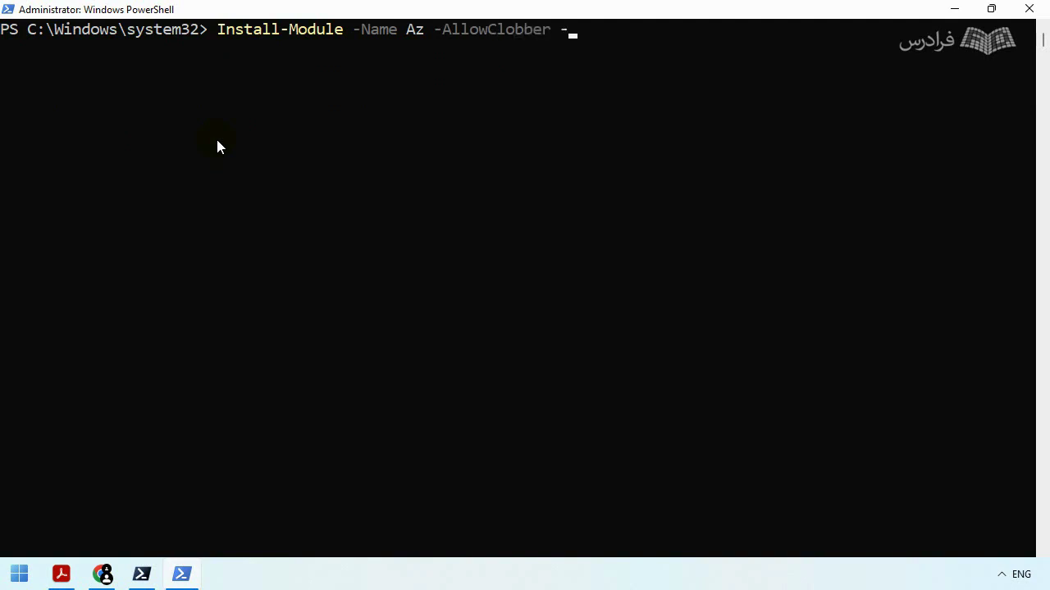
{"action": "type", "text": "Scope AllUsers"}
{"action": "key", "text": "Return"}
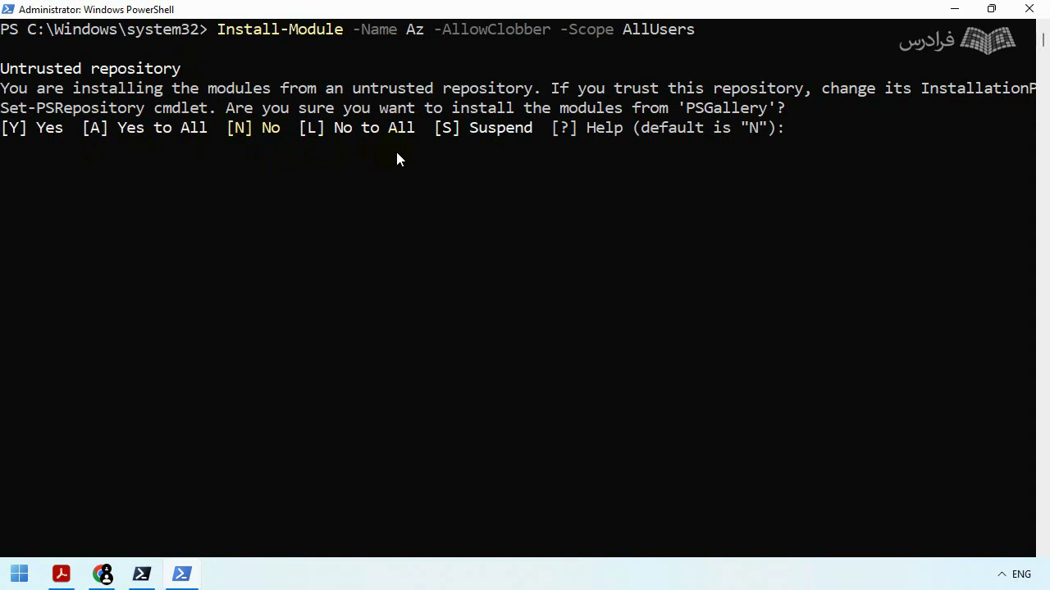
{"action": "type", "text": "A"}
{"action": "key", "text": "Return"}
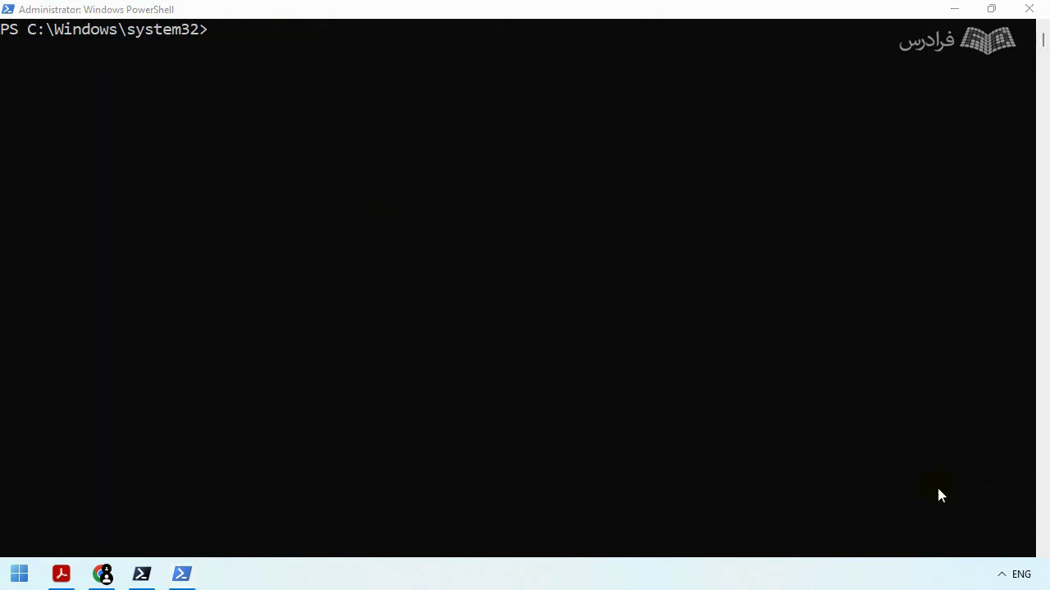
Step: Try to install the package provider with the command Install-PackageProvide -Name Nugget -Force
{"action": "left_click", "coordinate": [264, 177]}
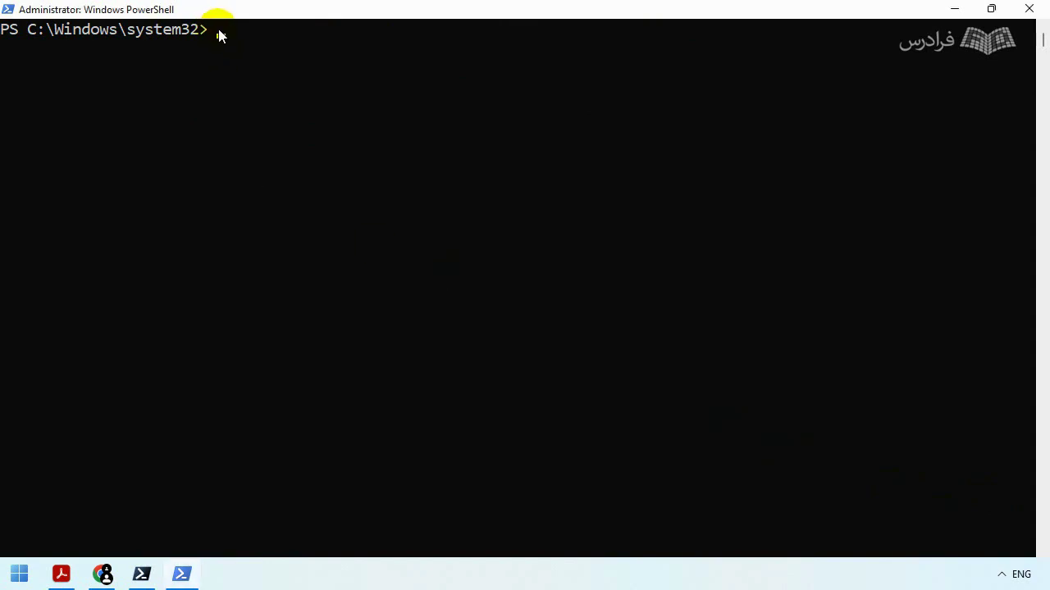
{"action": "type", "text": "Install-Package"}
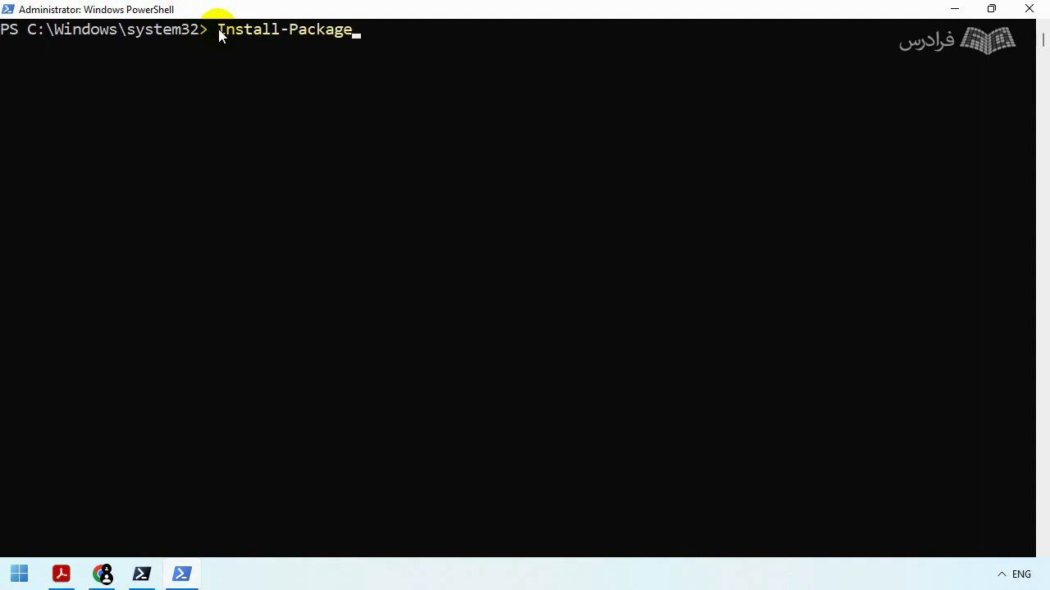
{"action": "type", "text": "Provide -Name"}
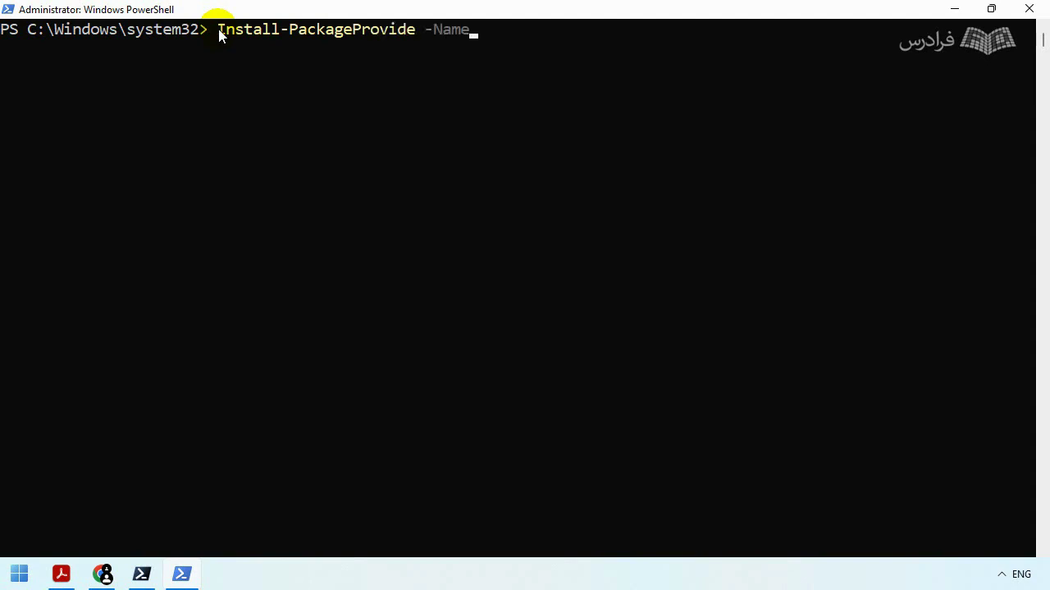
{"action": "type", "text": " Nugget -Force"}
{"action": "key", "text": "Return"}
Step: Reuse the previous command with its cmdlet name corrected, running Install-PackageProvider -Name Nugget -Force
{"action": "left_click_drag", "start_coordinate": [590, 32], "coordinate": [217, 31]}
{"action": "right_click", "coordinate": [237, 40]}
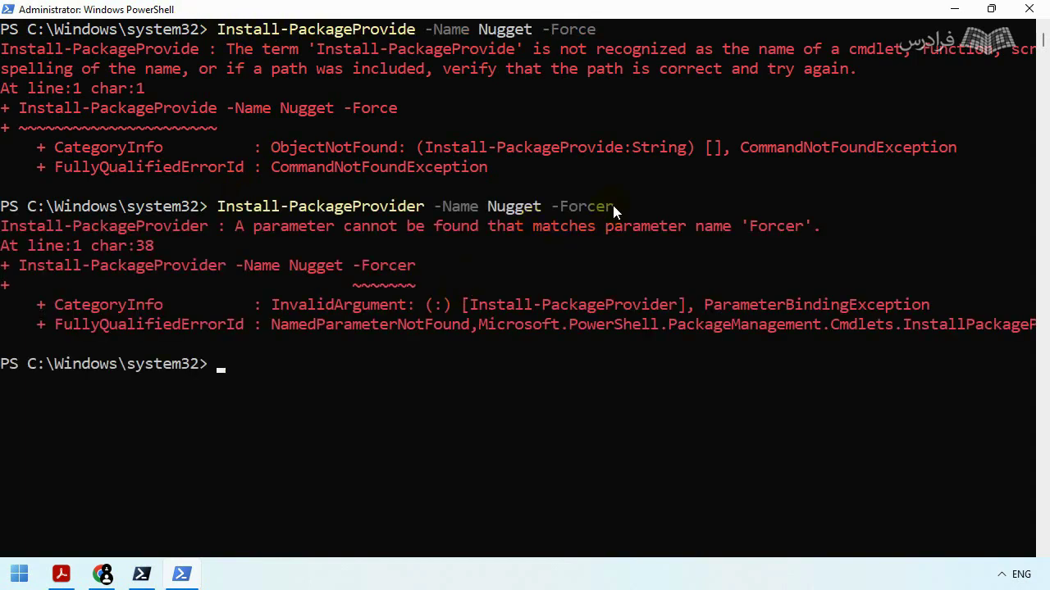
{"action": "left_click_drag", "start_coordinate": [613, 206], "coordinate": [218, 195]}
{"action": "right_click", "coordinate": [218, 195]}
{"action": "right_click", "coordinate": [238, 379]}
{"action": "key", "text": "BackSpace"}
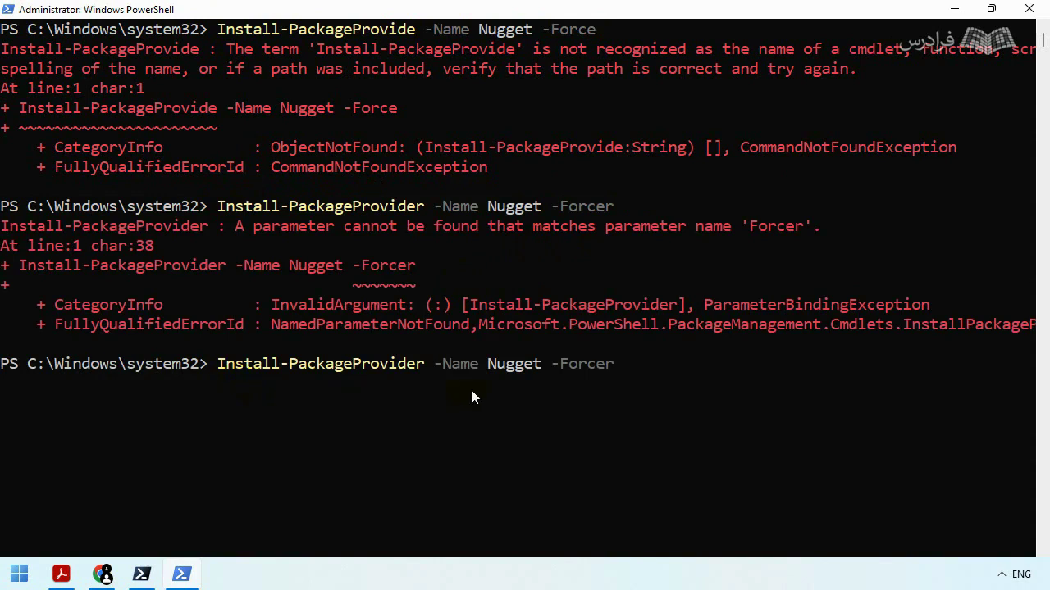
{"action": "key", "text": "Return"}
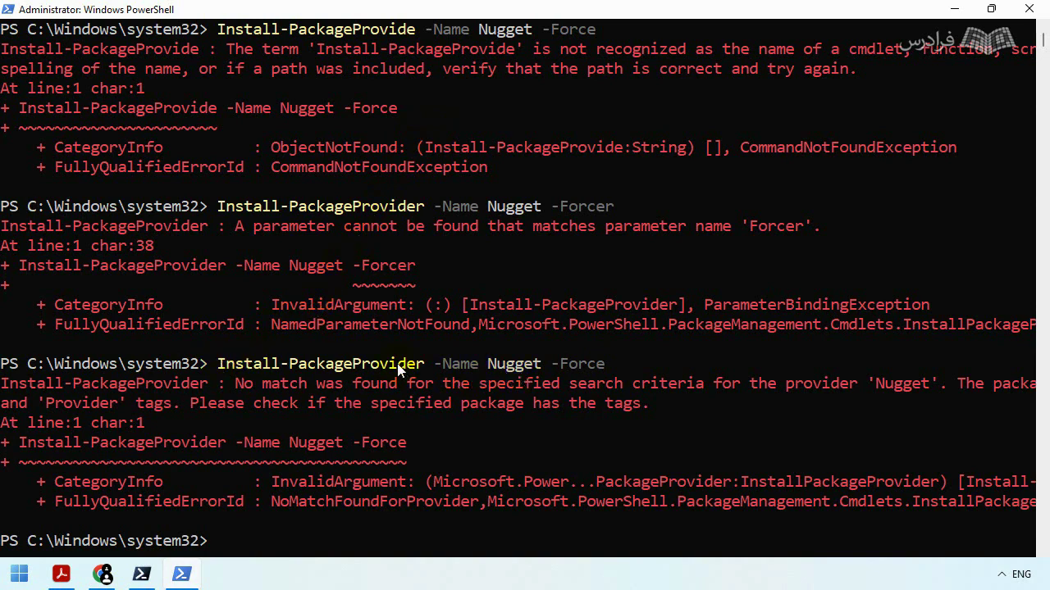
Step: Clear the console and try to sign in to Azure from Windows PowerShell with Connect-AzAccount
{"action": "type", "text": "clear"}
{"action": "key", "text": "Return"}
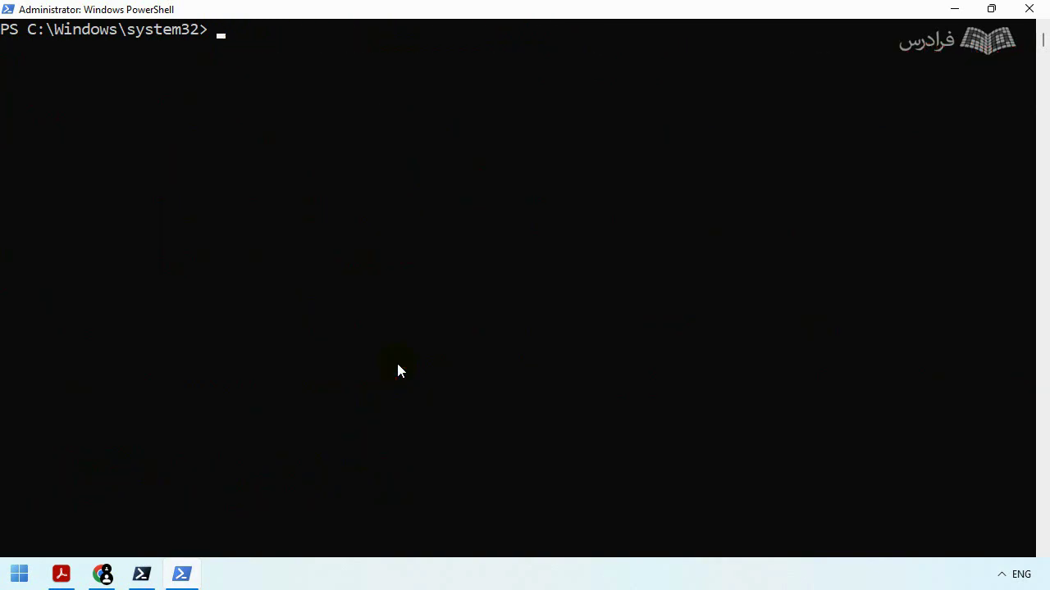
{"action": "type", "text": "Connect-AzAccount"}
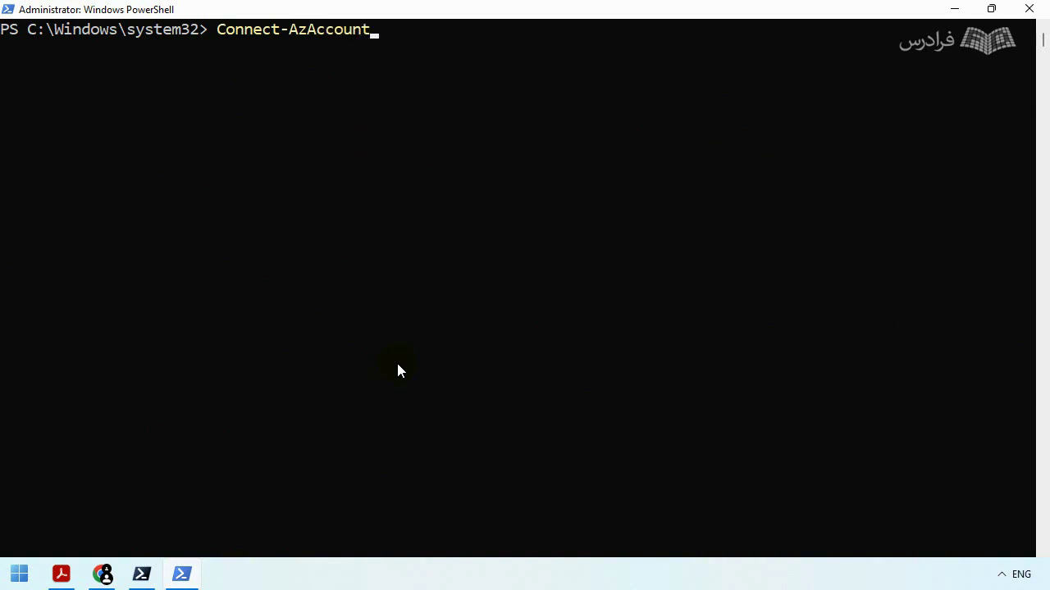
{"action": "key", "text": "Return"}
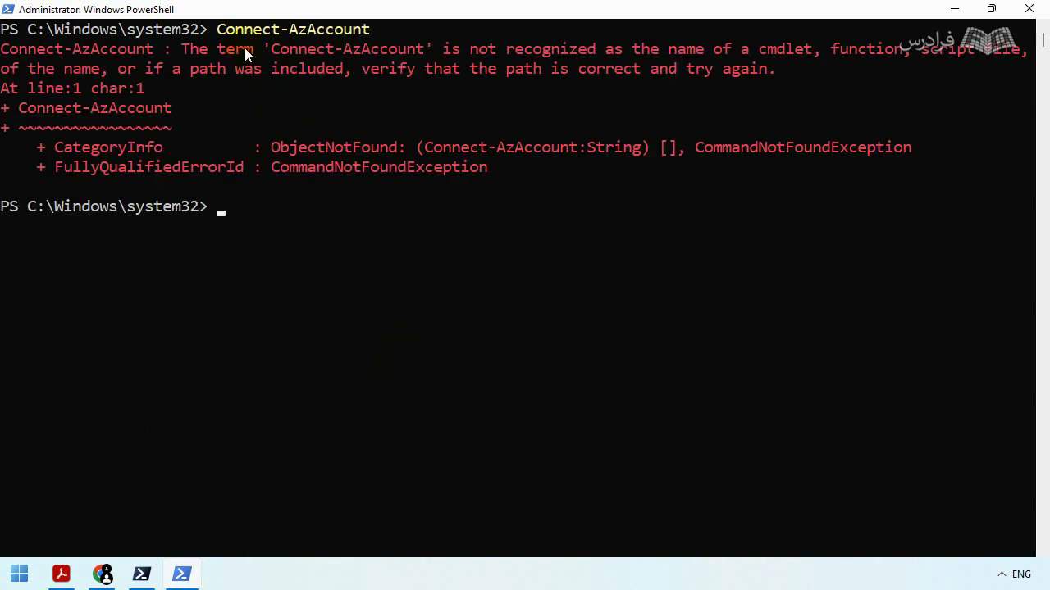
Step: Copy the Connect-AzAccount command from Windows PowerShell and run it in the PowerShell 7 window
{"action": "left_click_drag", "start_coordinate": [375, 28], "coordinate": [216, 30]}
{"action": "key", "text": "ctrl+c"}
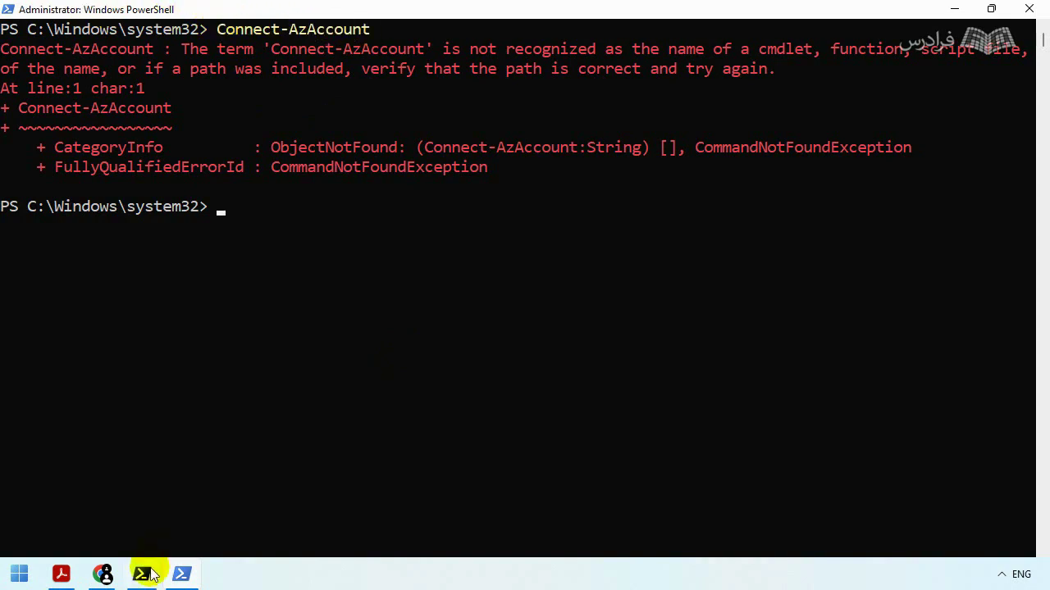
{"action": "left_click", "coordinate": [143, 574]}
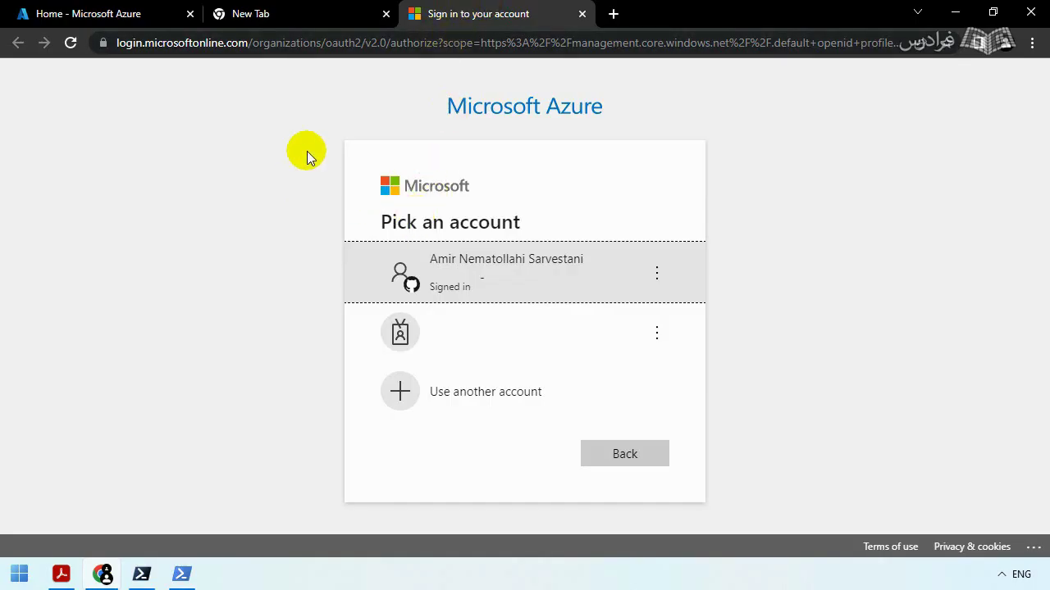
Step: Check the PowerShell 7 console and the Microsoft Azure sign-in page in Chrome, and minimize the browser
{"action": "left_click", "coordinate": [142, 576]}
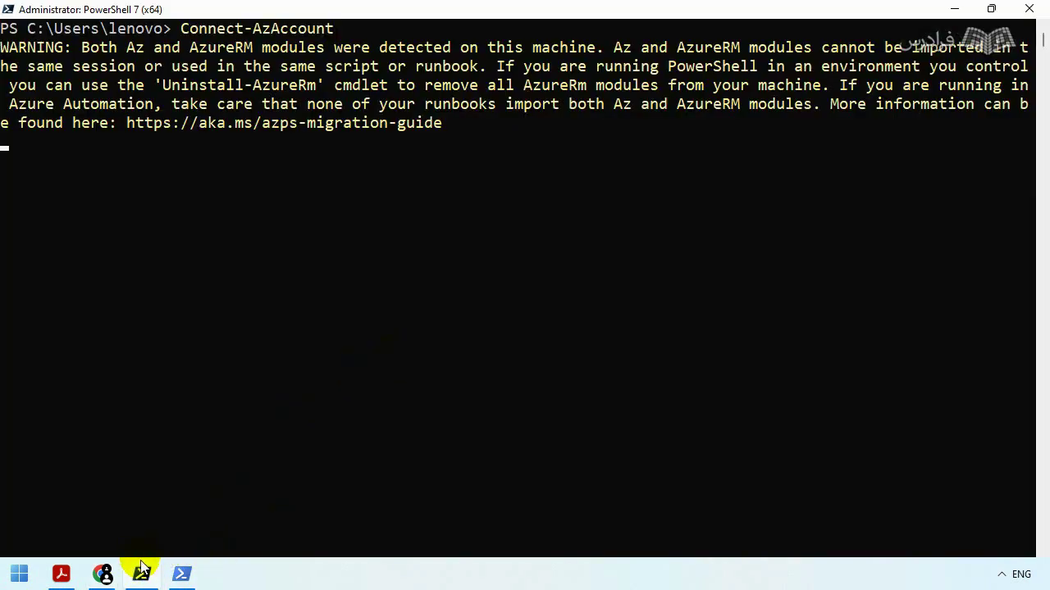
{"action": "left_click", "coordinate": [102, 574]}
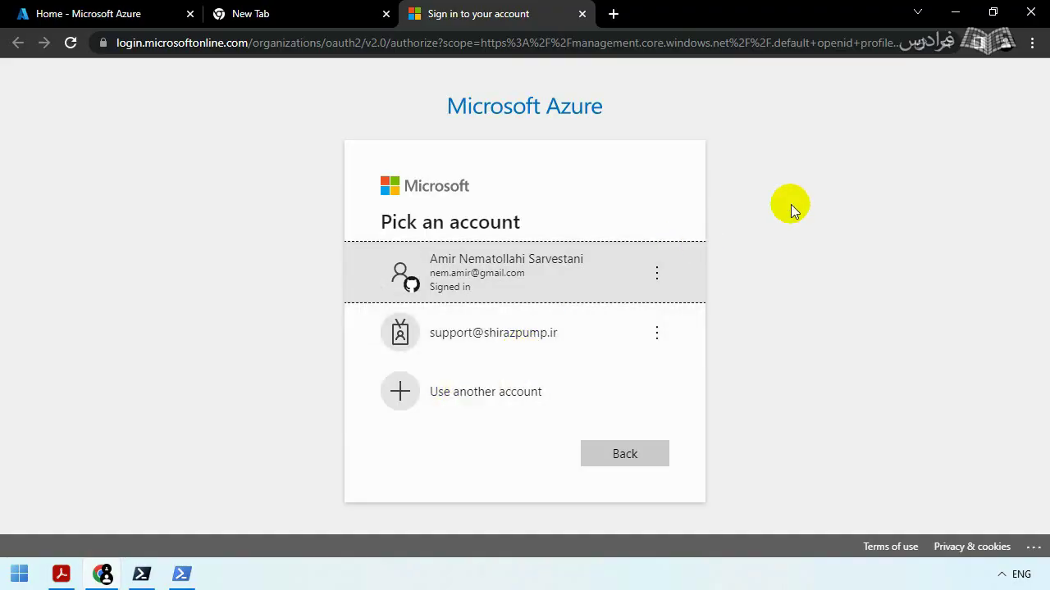
{"action": "left_click", "coordinate": [955, 13]}
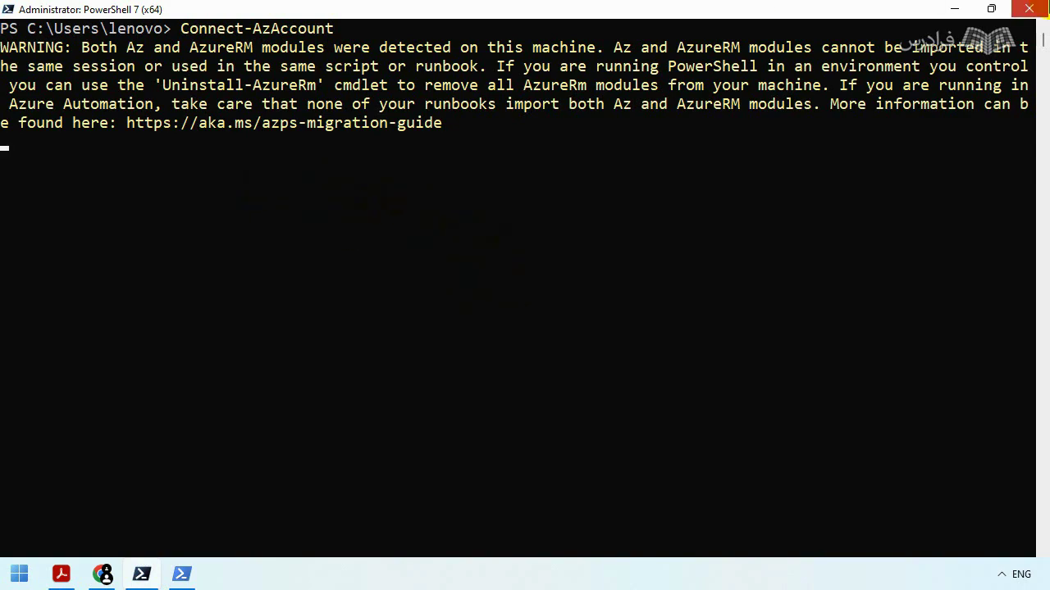
Step: Close the PowerShell 7 session and start PowerShell 7 (x64) again as administrator with a cleared console
{"action": "left_click", "coordinate": [1029, 9]}
{"action": "left_click", "coordinate": [19, 574]}
{"action": "type", "text": "powershell"}
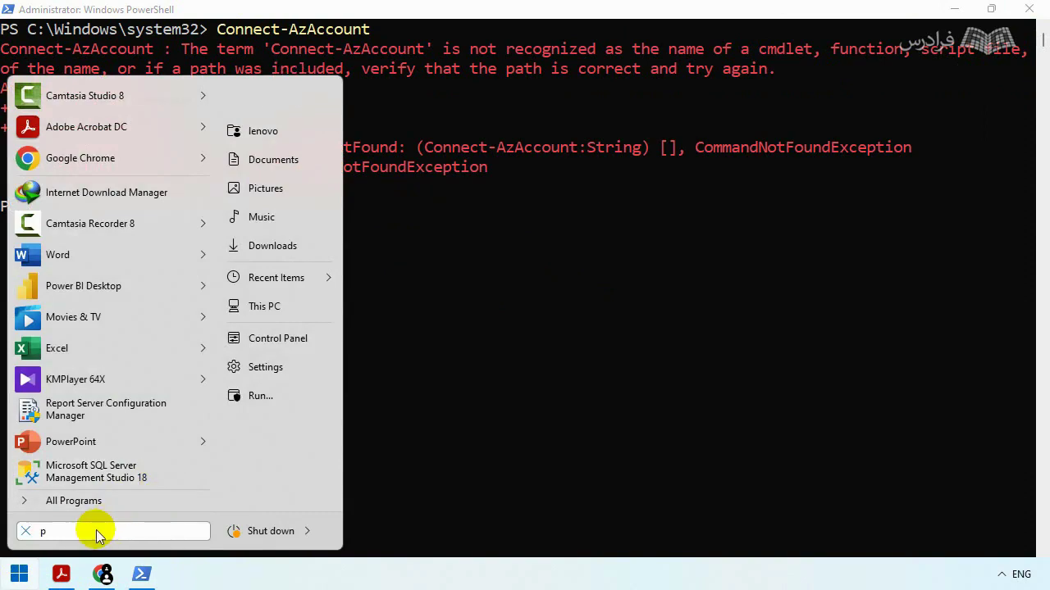
{"action": "right_click", "coordinate": [86, 152]}
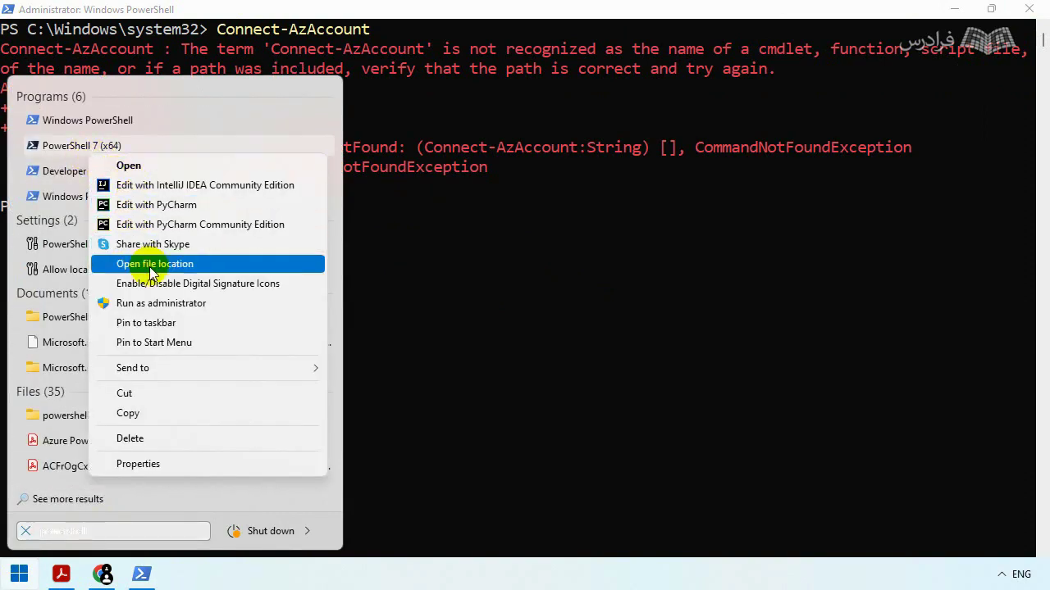
{"action": "left_click", "coordinate": [152, 303]}
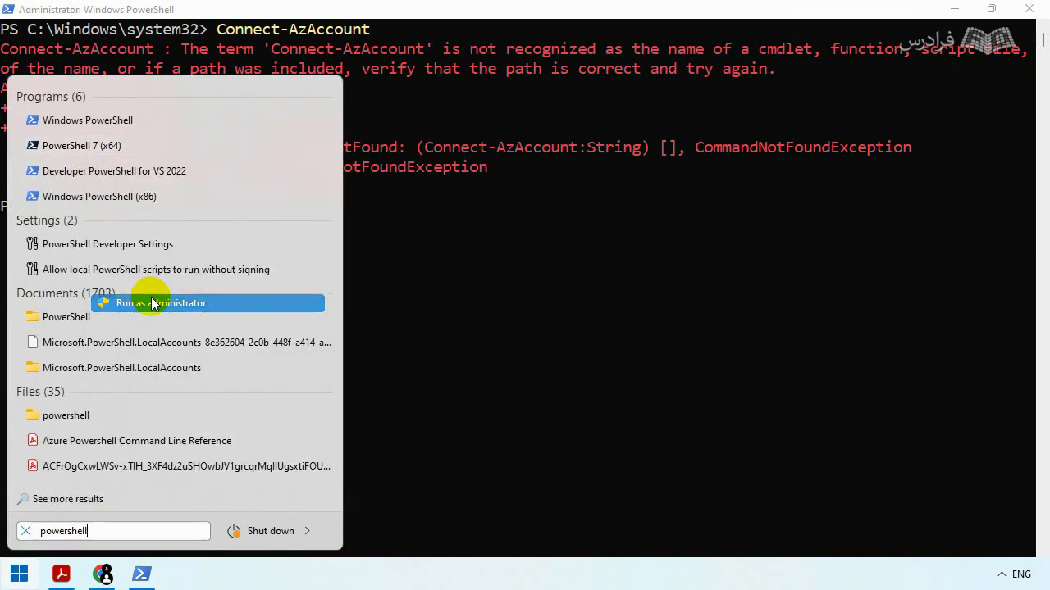
{"action": "left_click", "coordinate": [878, 140]}
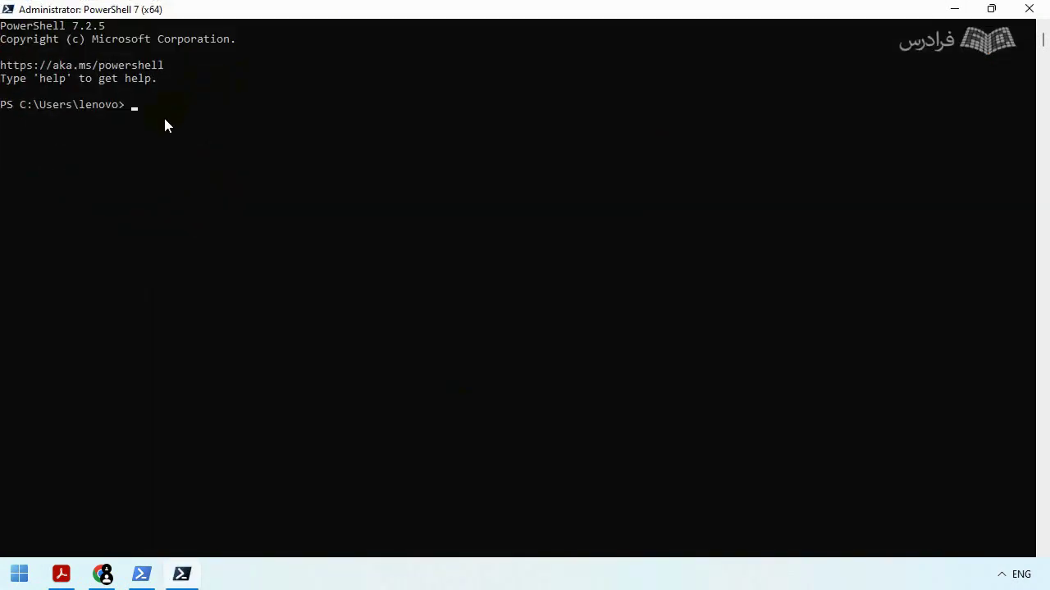
{"action": "key", "text": "Return"}
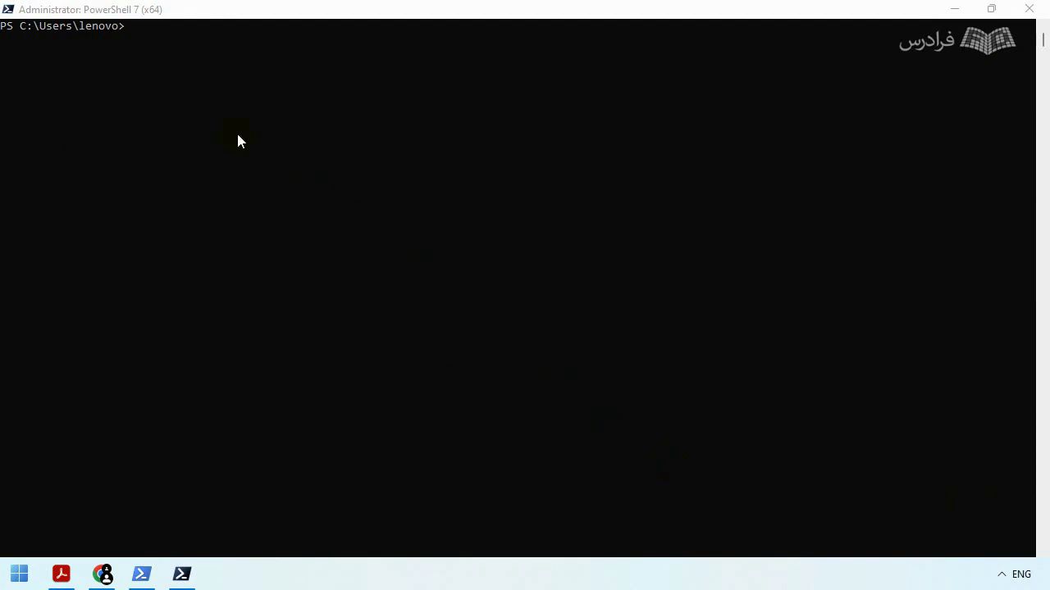
Step: Run Get-Command to list all available commands and look through the end of the list
{"action": "left_click", "coordinate": [135, 33]}
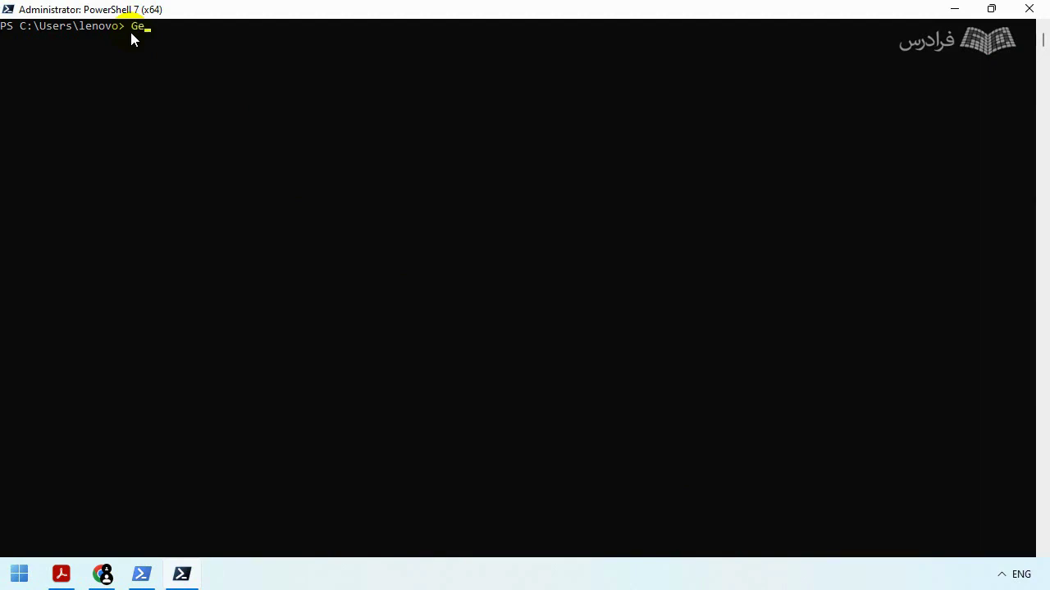
{"action": "type", "text": "t-Command"}
{"action": "key", "text": "Return"}
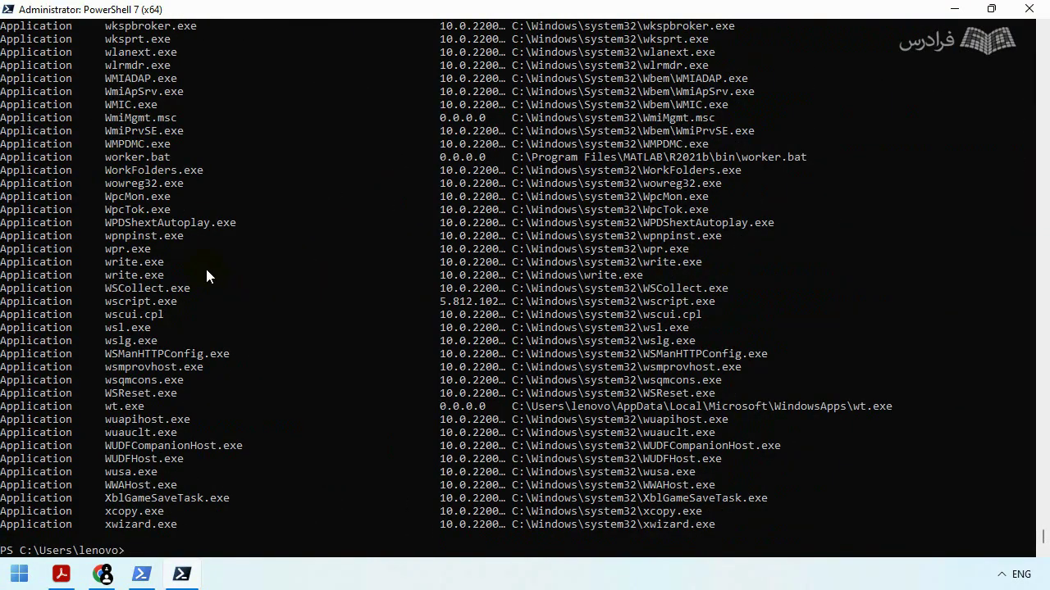
{"action": "scroll", "coordinate": [161, 295], "scroll_direction": "up", "scroll_amount": 13}
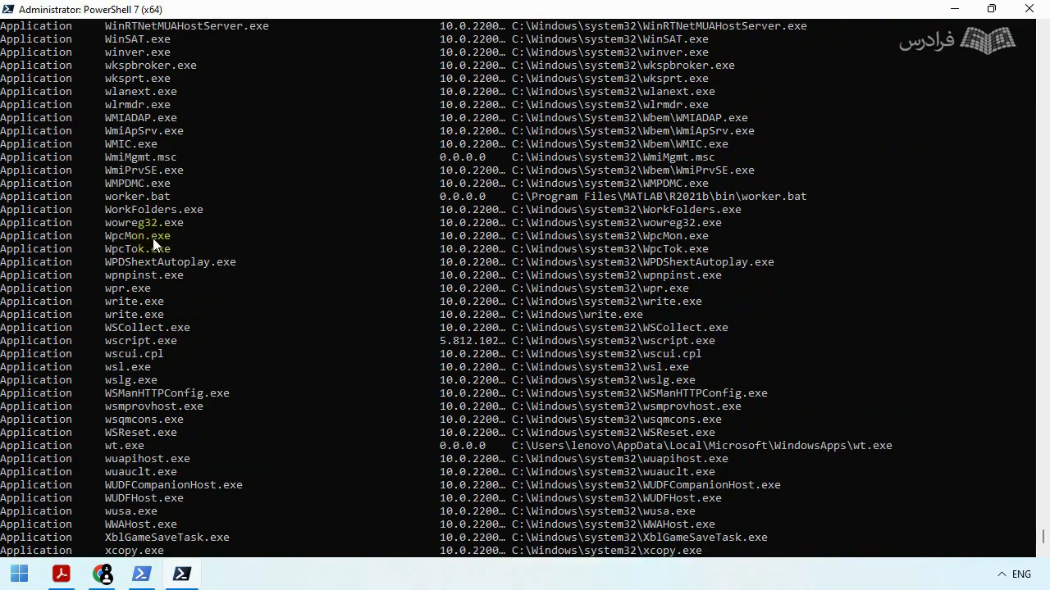
{"action": "scroll", "coordinate": [119, 155], "scroll_direction": "up", "scroll_amount": 2}
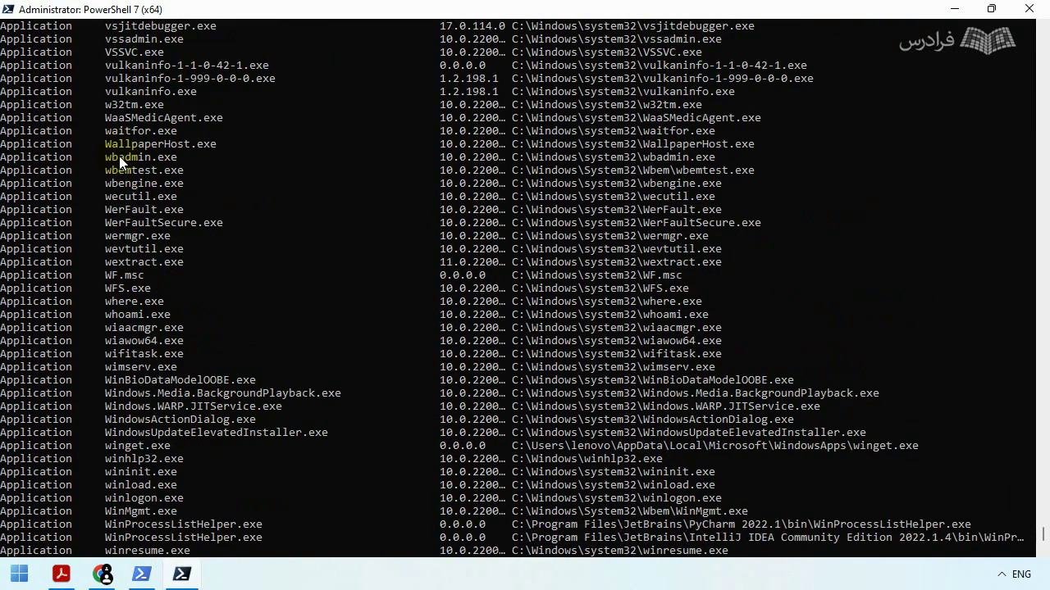
{"action": "scroll", "coordinate": [126, 84], "scroll_direction": "down", "scroll_amount": 5}
{"action": "scroll", "coordinate": [127, 84], "scroll_direction": "down", "scroll_amount": 10}
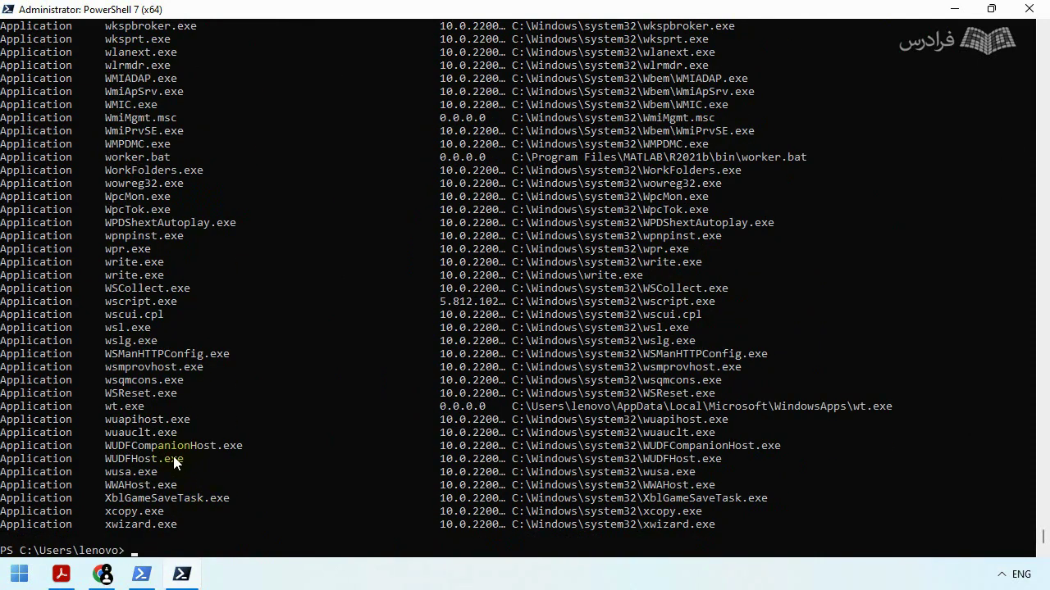
Step: Clear the console and update the PowerShell help files with Update-Help
{"action": "type", "text": "clear"}
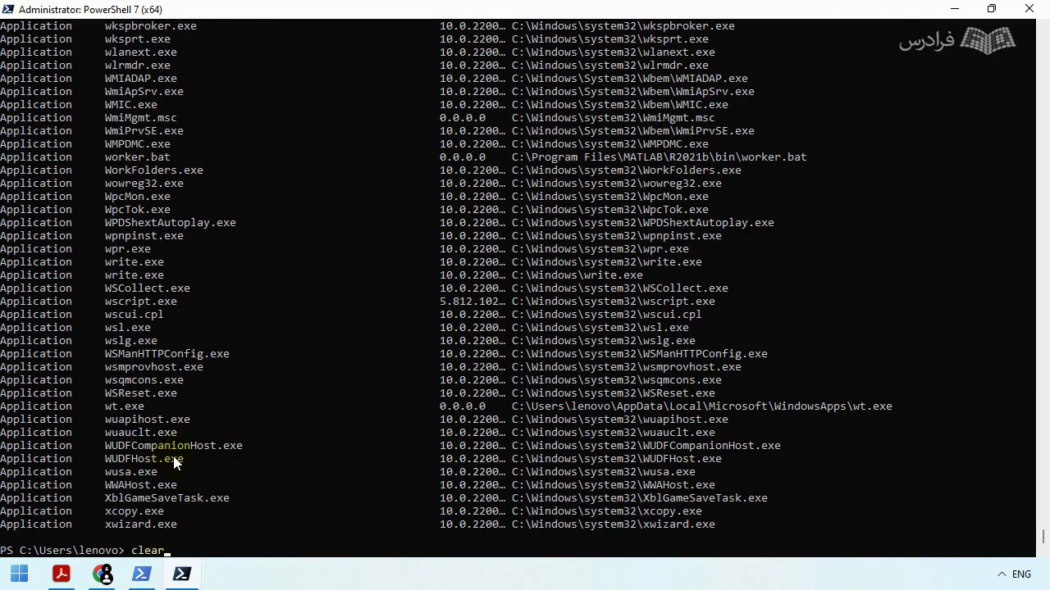
{"action": "key", "text": "Return"}
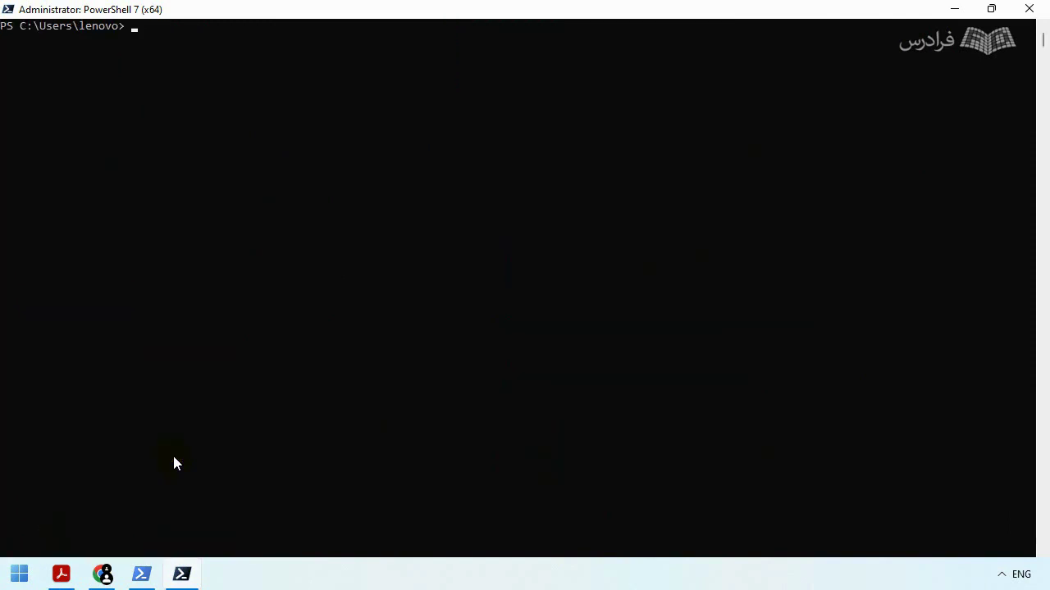
{"action": "type", "text": "Update-Help"}
{"action": "key", "text": "Return"}
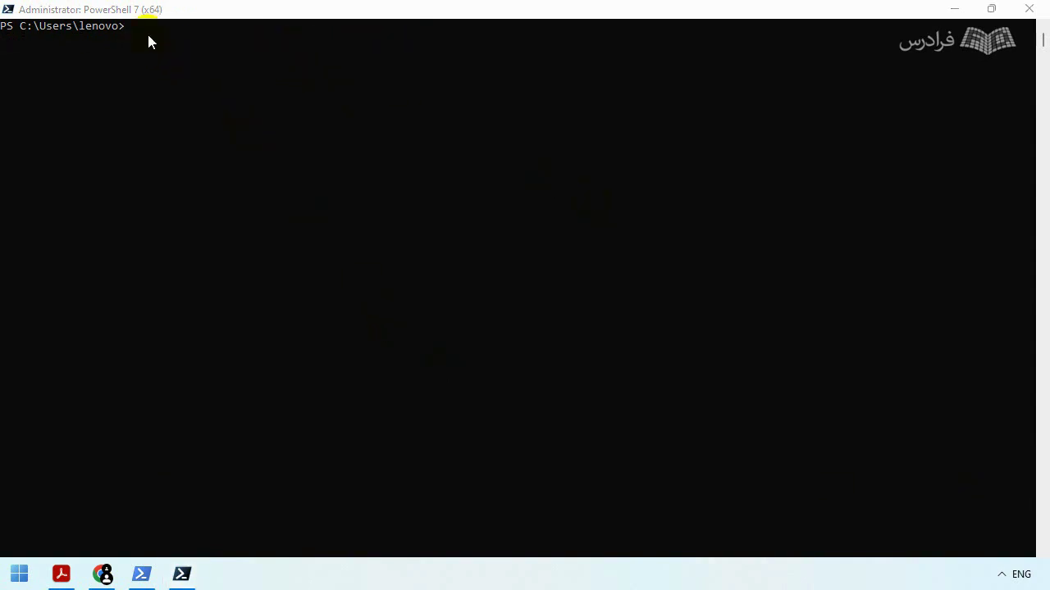
Step: Display the help page for the Stop-Process cmdlet with Get-Help Stop-Process
{"action": "left_click", "coordinate": [132, 32]}
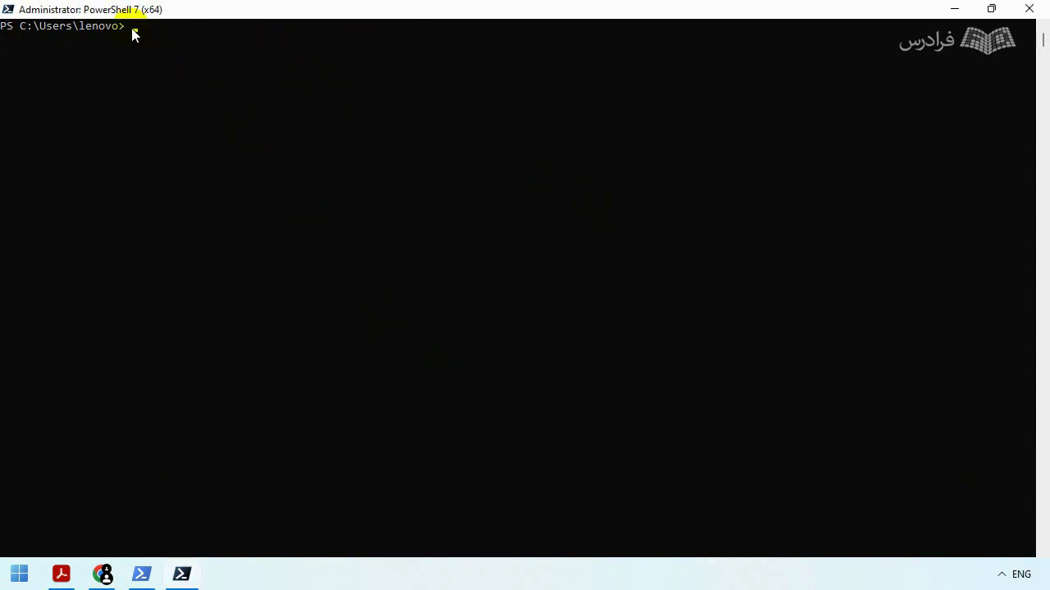
{"action": "type", "text": "Get-Help Stop-Pr"}
{"action": "key", "text": "Tab"}
{"action": "key", "text": "Return"}
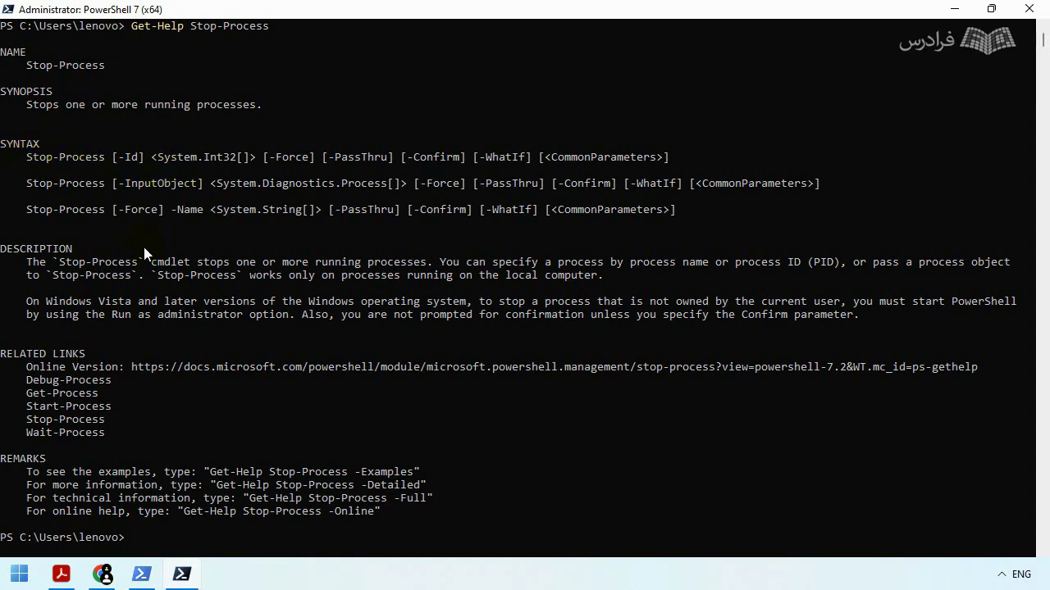
Step: Copy the Get-Help Stop-Process -Examples command from the help remarks, run it, and look through the usage examples
{"action": "scroll", "coordinate": [53, 273], "scroll_direction": "down", "scroll_amount": 3}
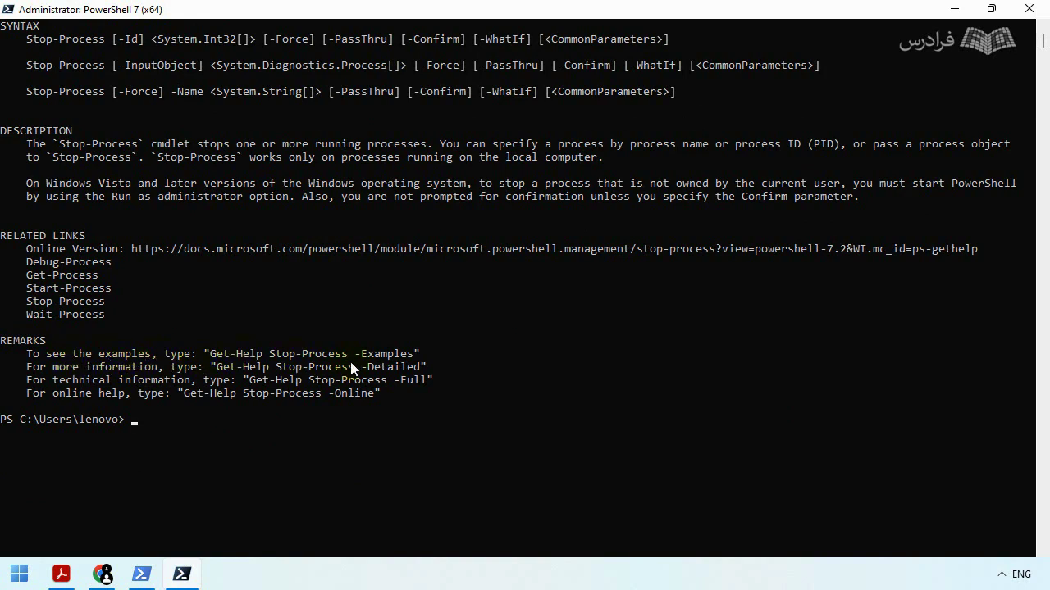
{"action": "left_click_drag", "start_coordinate": [210, 353], "coordinate": [411, 360]}
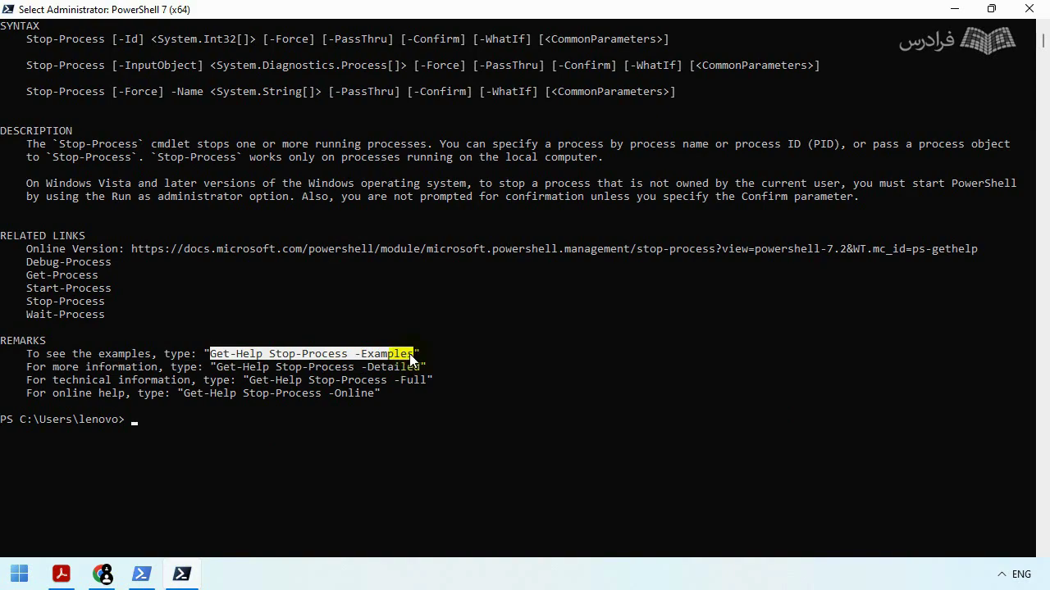
{"action": "right_click", "coordinate": [411, 360]}
{"action": "right_click", "coordinate": [137, 420]}
{"action": "key", "text": "Return"}
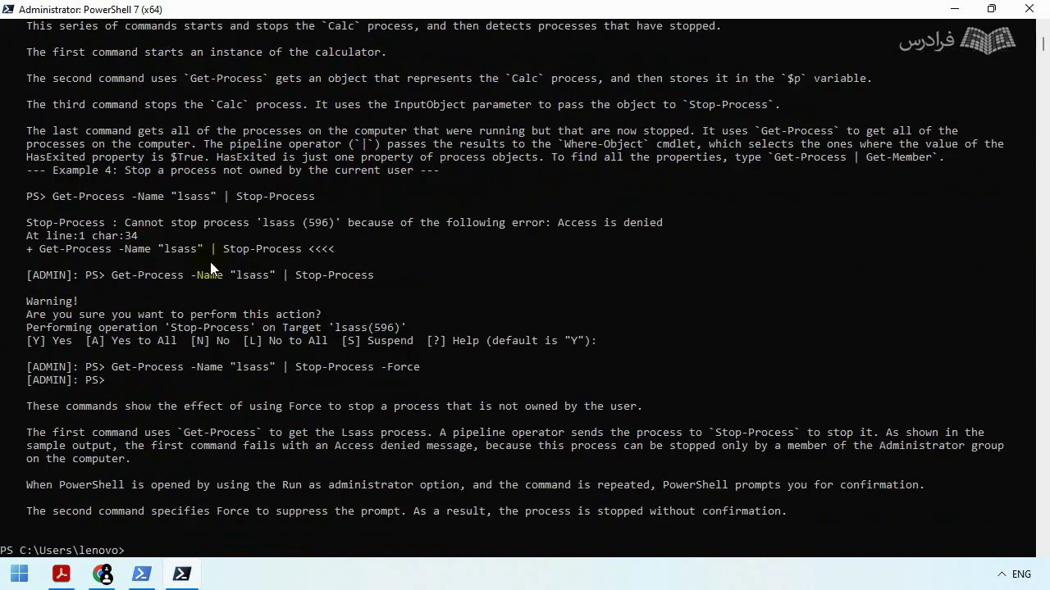
{"action": "scroll", "coordinate": [107, 218], "scroll_direction": "up", "scroll_amount": 7}
{"action": "scroll", "coordinate": [107, 218], "scroll_direction": "up", "scroll_amount": 7}
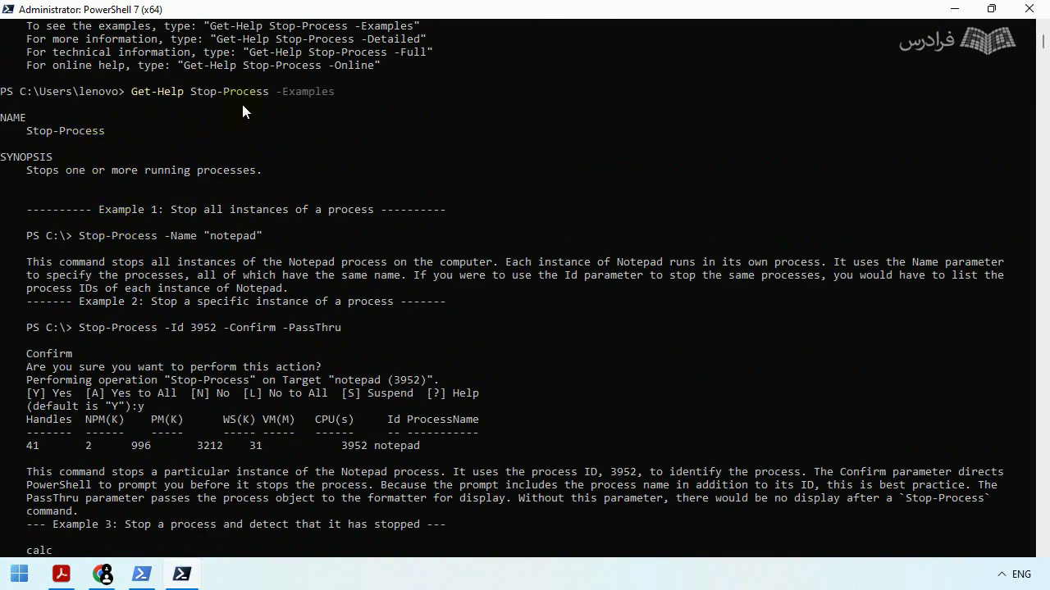
{"action": "scroll", "coordinate": [259, 184], "scroll_direction": "down", "scroll_amount": 20}
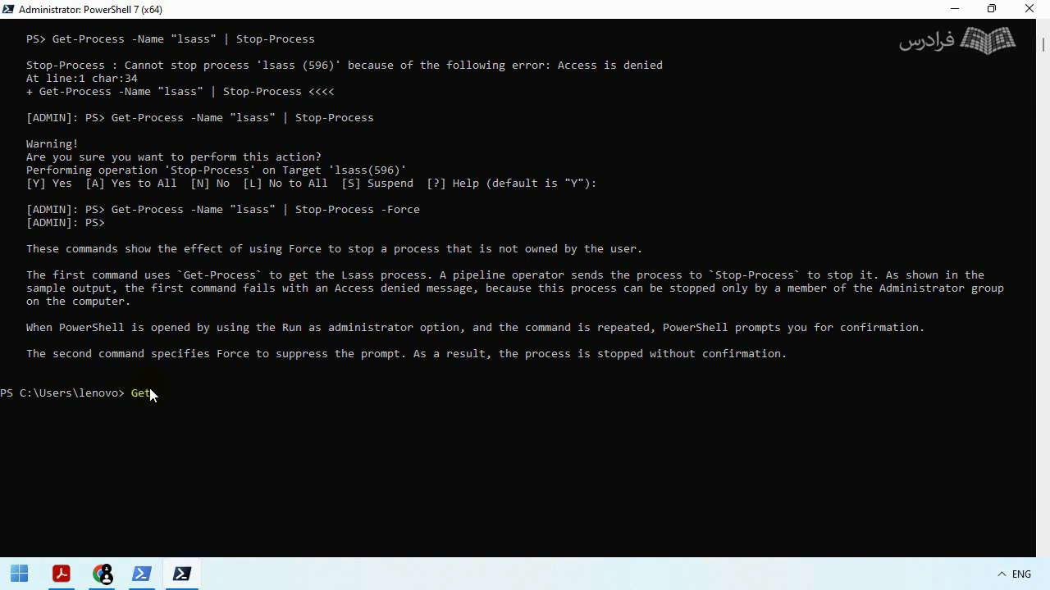
Step: Display the current date and time with Get-Date and clear the console
{"action": "type", "text": "e"}
{"action": "key", "text": "Return"}
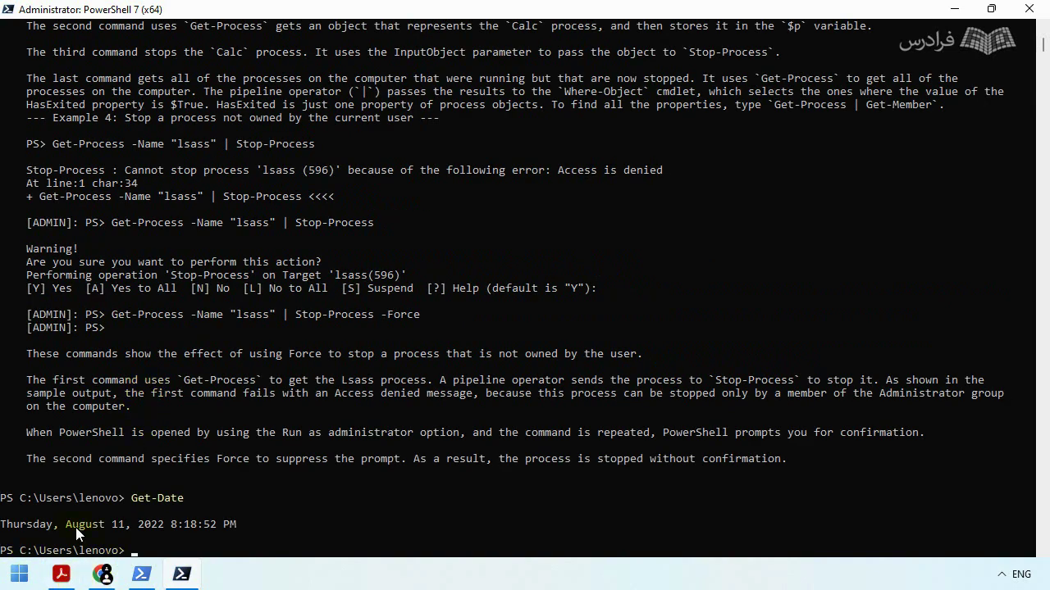
{"action": "type", "text": "cls"}
{"action": "key", "text": "Return"}
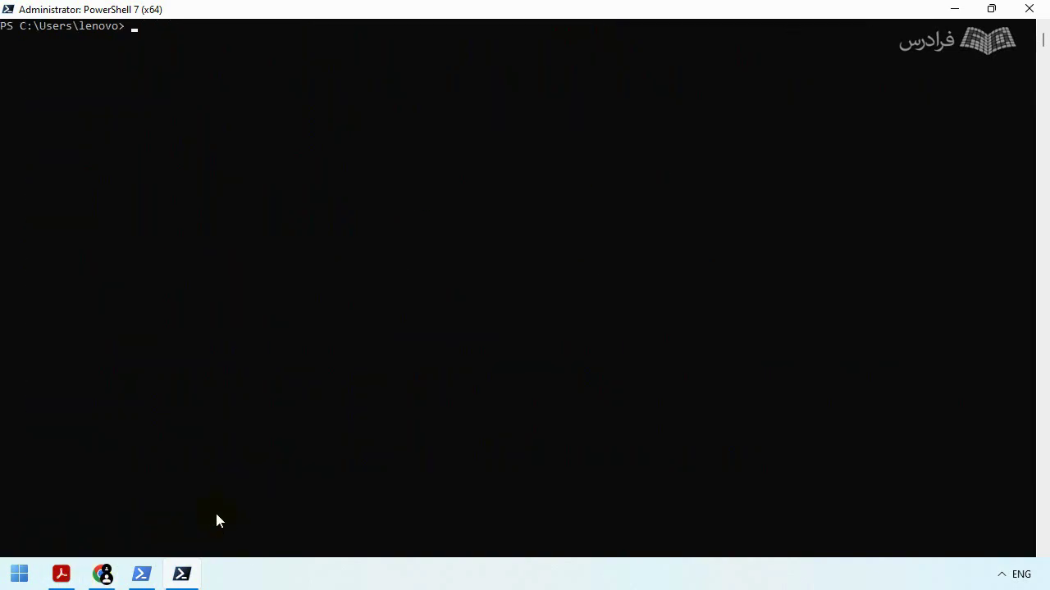
Step: List the methods and properties of the date object with Get-Date | Get-Member and look through them
{"action": "type", "text": "Get-Date "}
{"action": "type", "text": "|"}
{"action": "type", "text": " g"}
{"action": "type", "text": "et-Member"}
{"action": "key", "text": "Return"}
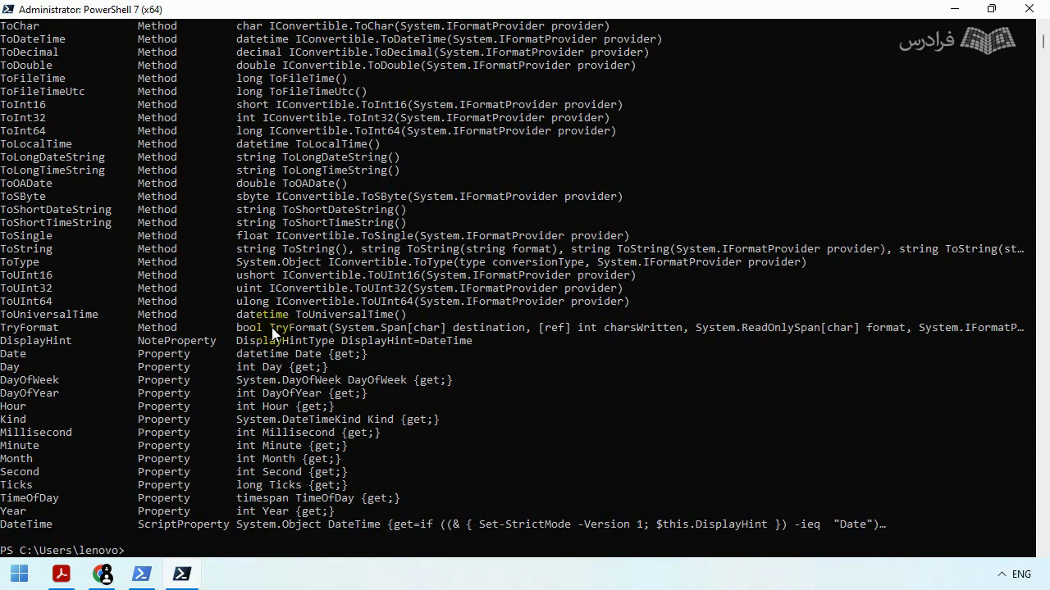
{"action": "scroll", "coordinate": [277, 333], "scroll_direction": "down", "scroll_amount": 4}
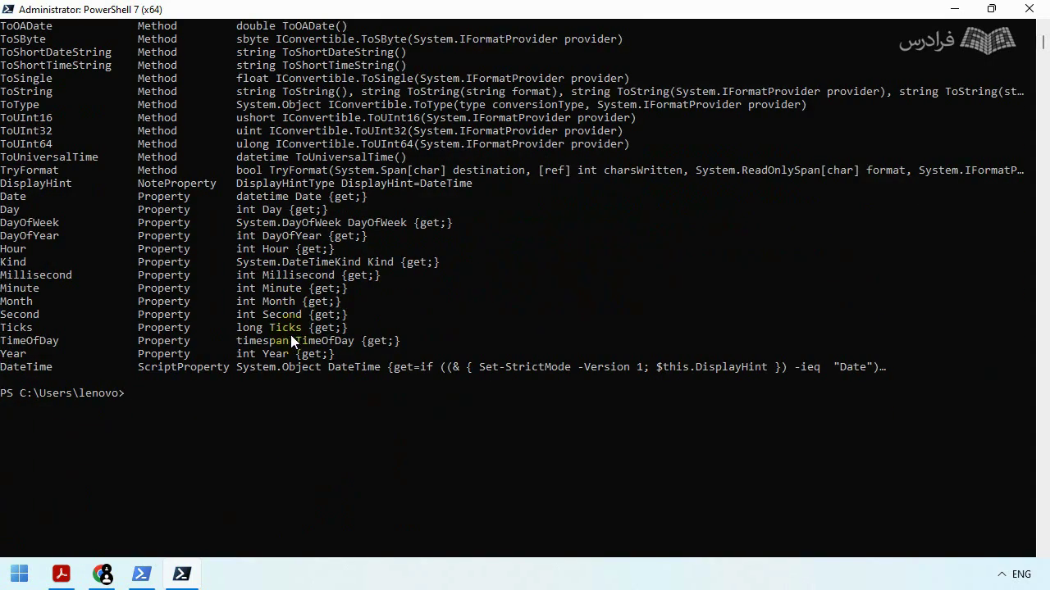
{"action": "scroll", "coordinate": [290, 334], "scroll_direction": "up", "scroll_amount": 13}
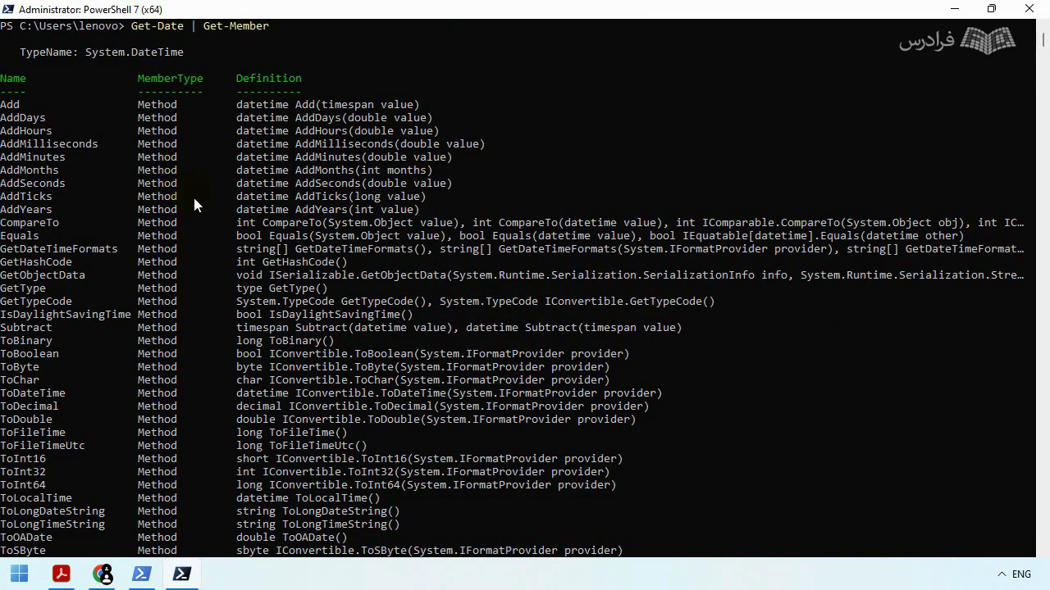
{"action": "scroll", "coordinate": [262, 238], "scroll_direction": "down", "scroll_amount": 4}
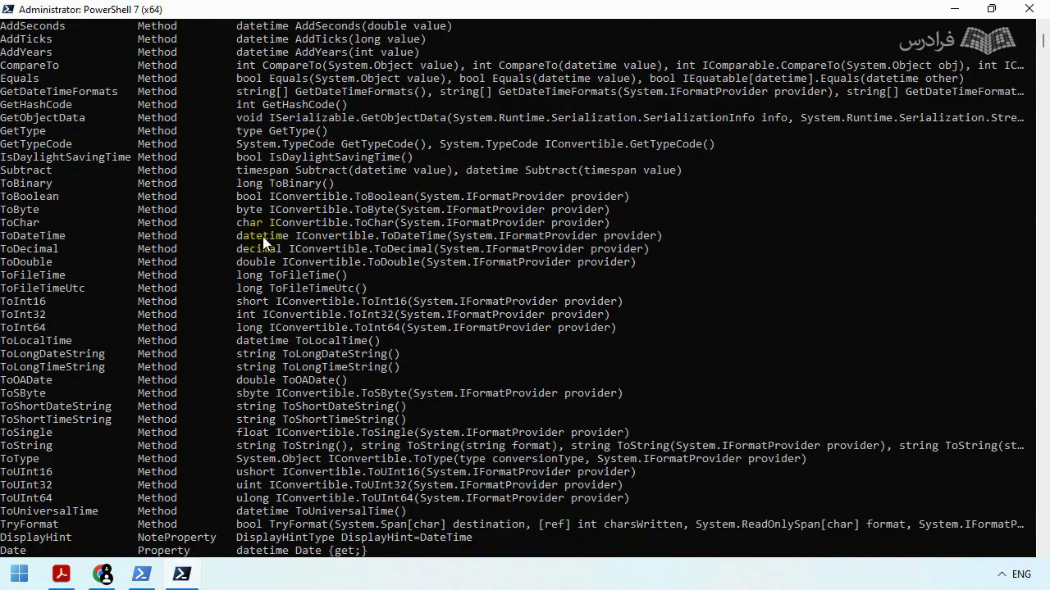
{"action": "scroll", "coordinate": [199, 342], "scroll_direction": "down", "scroll_amount": 7}
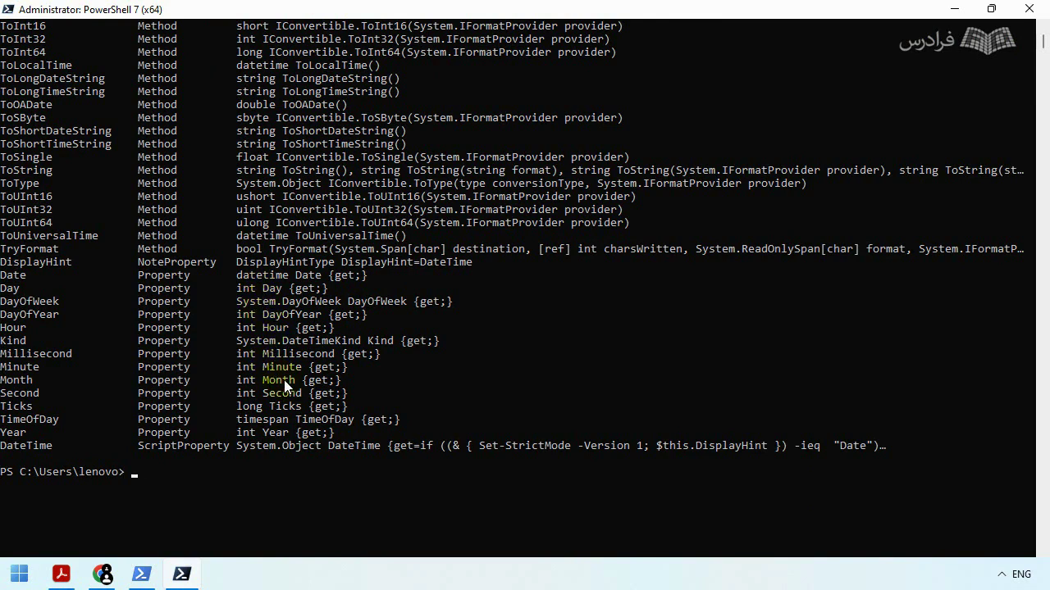
Step: Show the current date's properties as a list with Get-Date | Format-List and clear the console
{"action": "type", "text": "Get-Date | Format-List"}
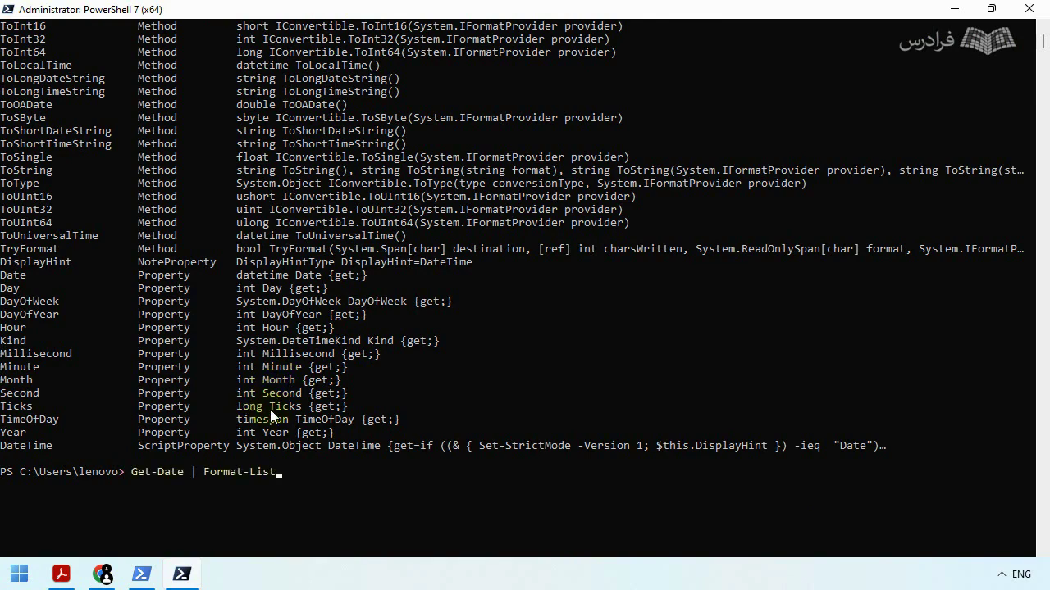
{"action": "key", "text": "Return"}
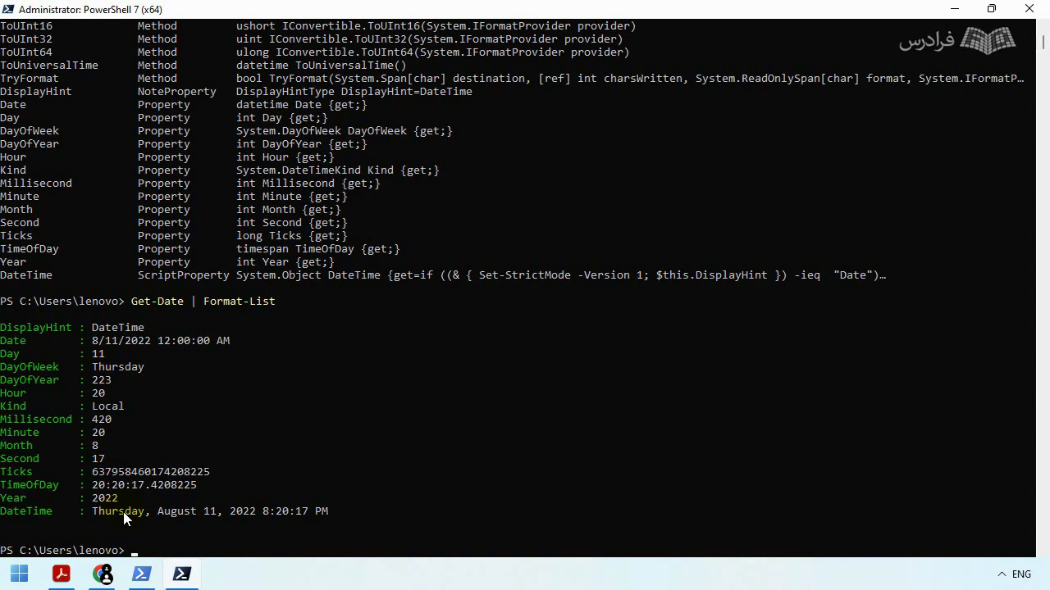
{"action": "type", "text": "cls"}
{"action": "key", "text": "Return"}
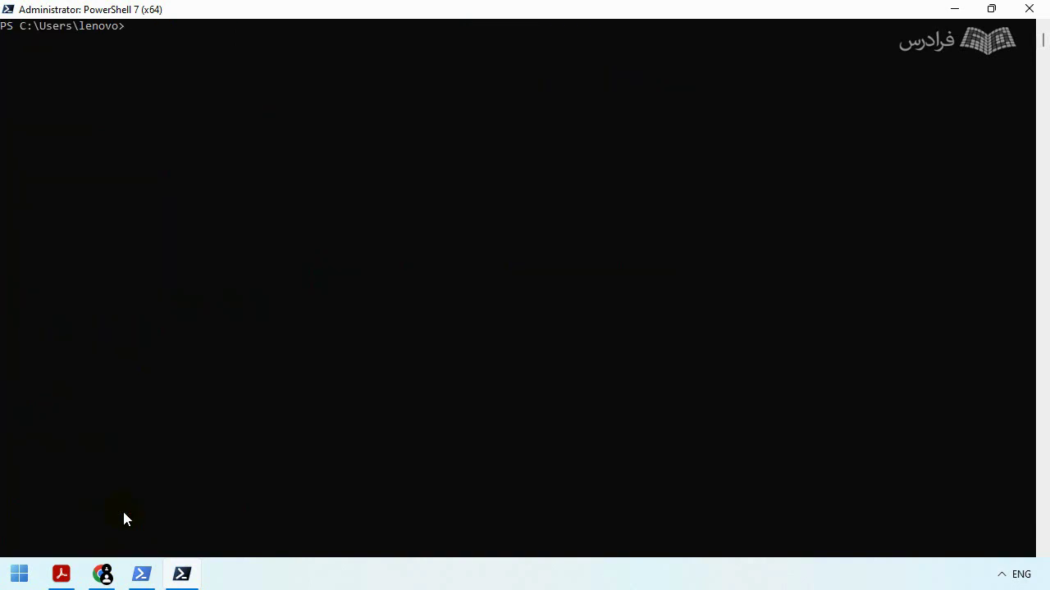
Step: Generate a random number with Get-Random and review that cmdlet's help page with Get-Help Get-Random
{"action": "type", "text": "Get-Random"}
{"action": "key", "text": "Return"}
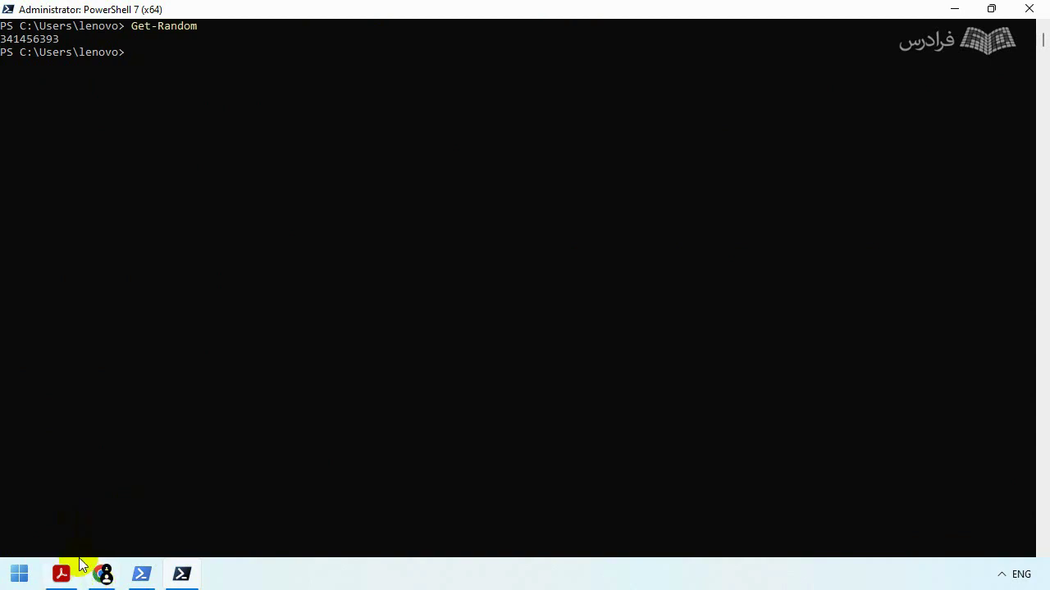
{"action": "mouse_move", "coordinate": [66, 578]}
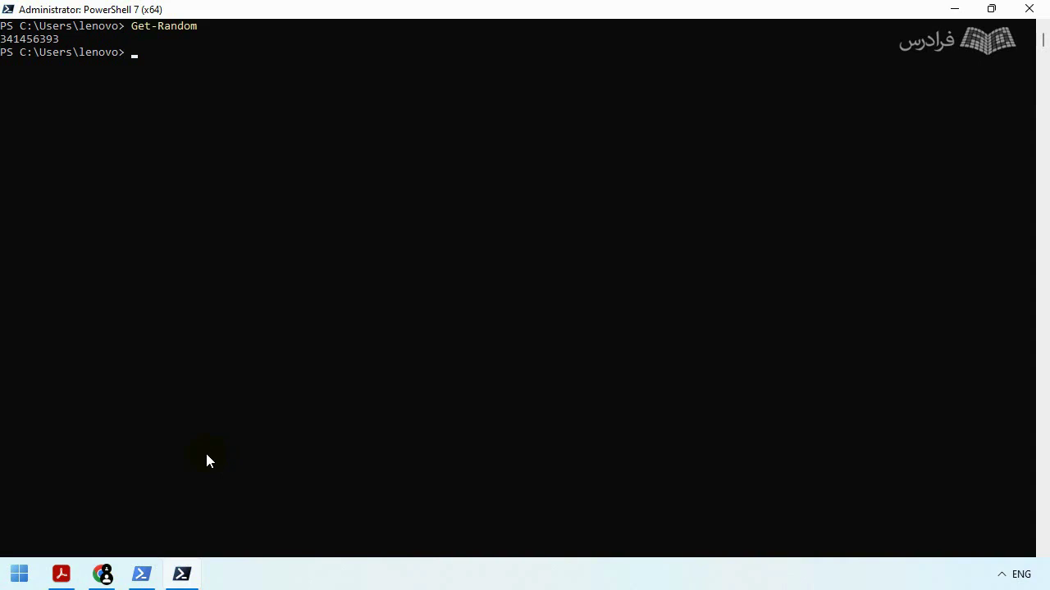
{"action": "type", "text": "Get-Help Get-Random"}
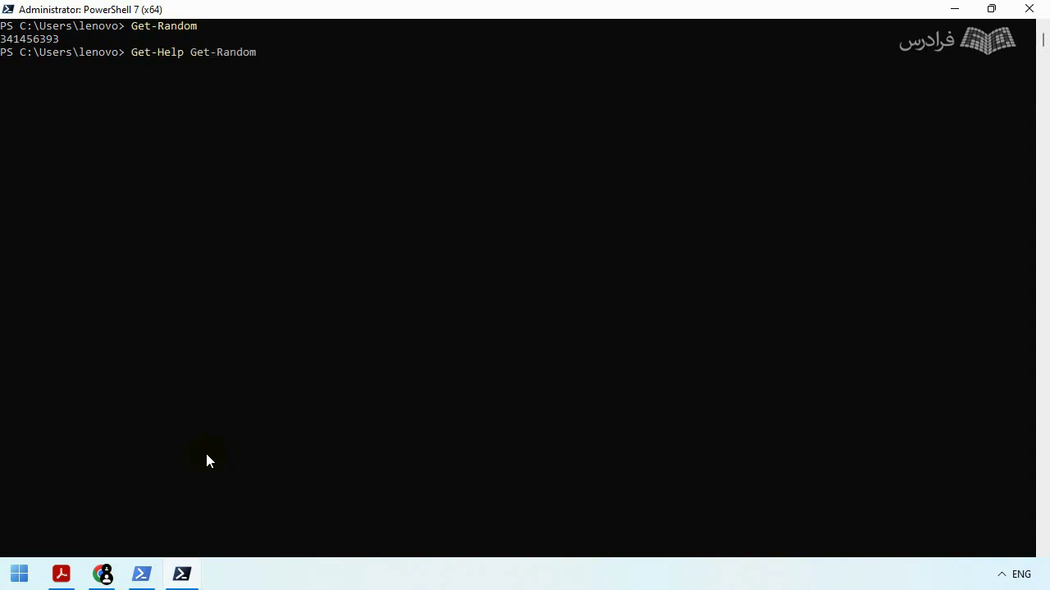
{"action": "key", "text": "Return"}
{"action": "scroll", "coordinate": [197, 422], "scroll_direction": "up", "scroll_amount": 3}
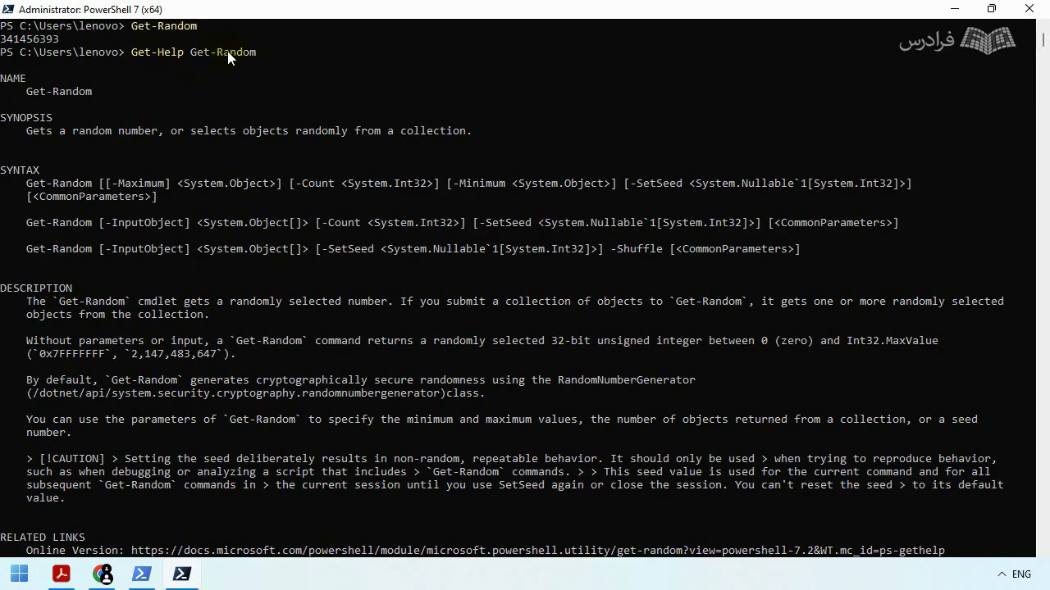
{"action": "scroll", "coordinate": [284, 168], "scroll_direction": "down", "scroll_amount": 8}
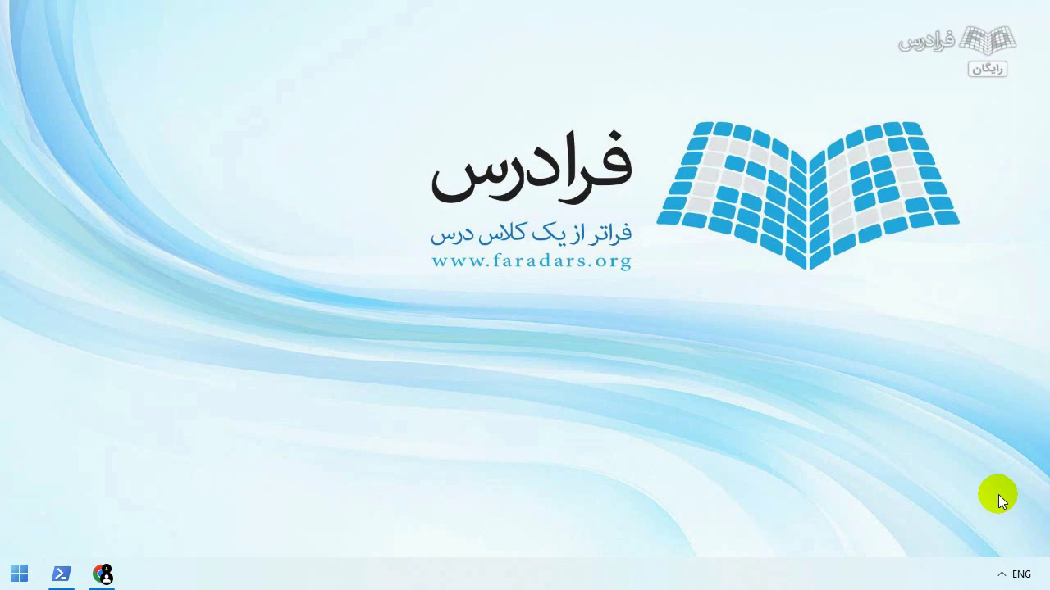
Step: Switch to Chrome and search Google in a new tab for "download cli", refining the query to "download azure cli"
{"action": "left_click", "coordinate": [103, 572]}
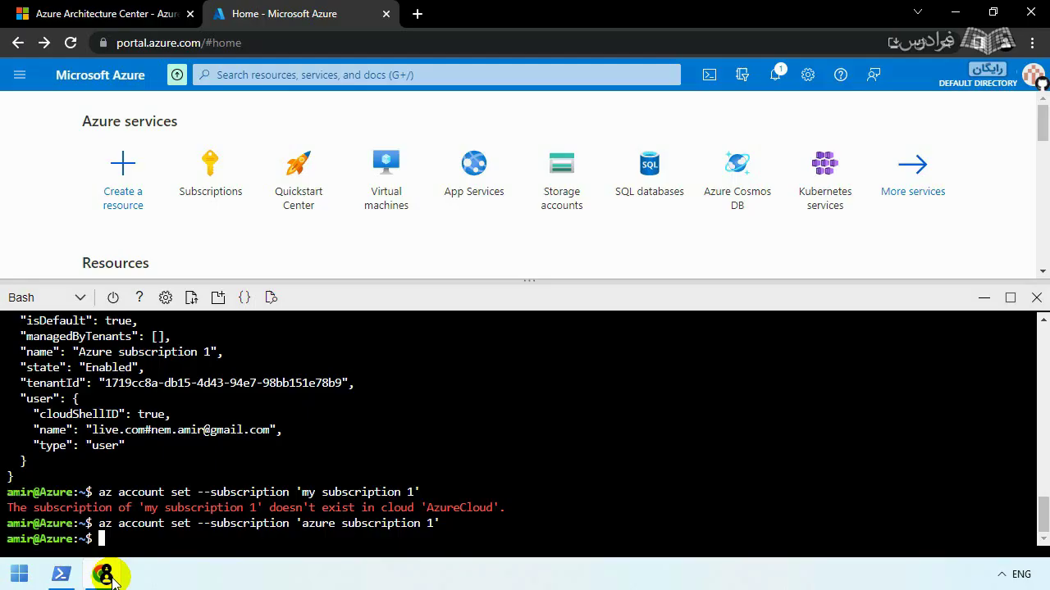
{"action": "left_click", "coordinate": [417, 14]}
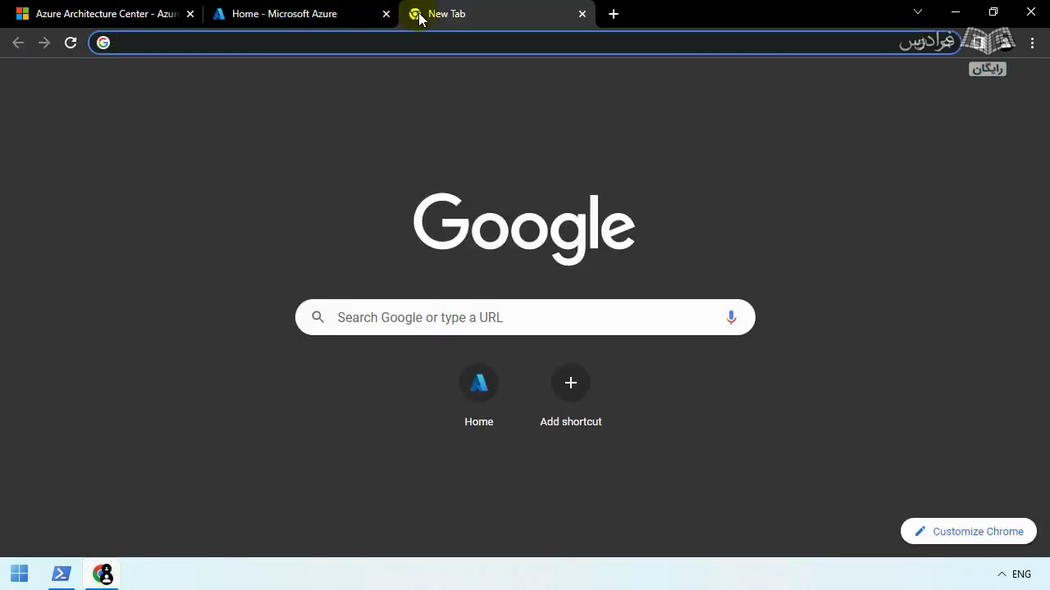
{"action": "type", "text": "download cli"}
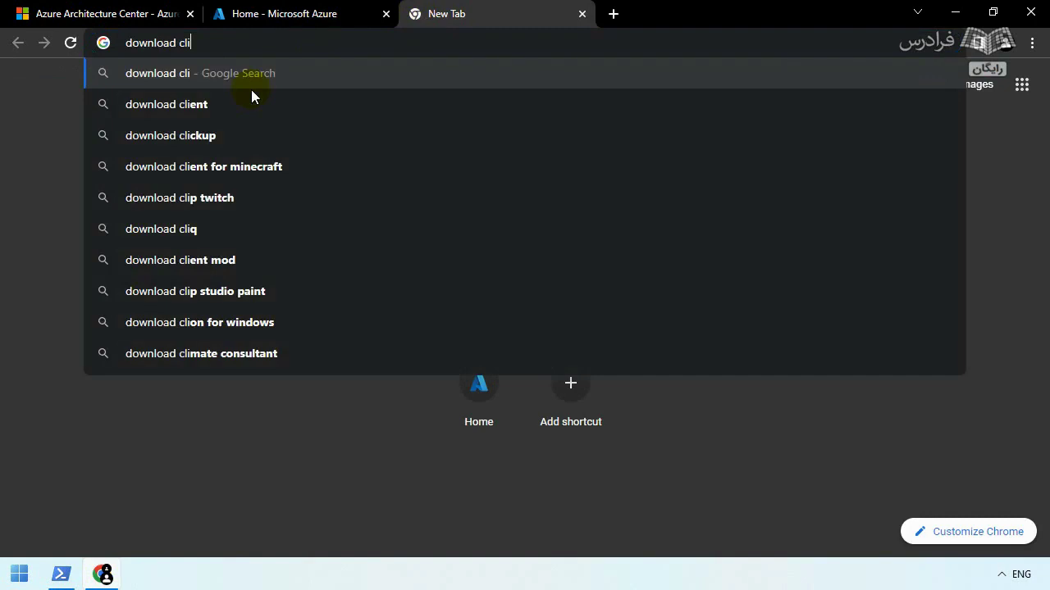
{"action": "left_click", "coordinate": [173, 82]}
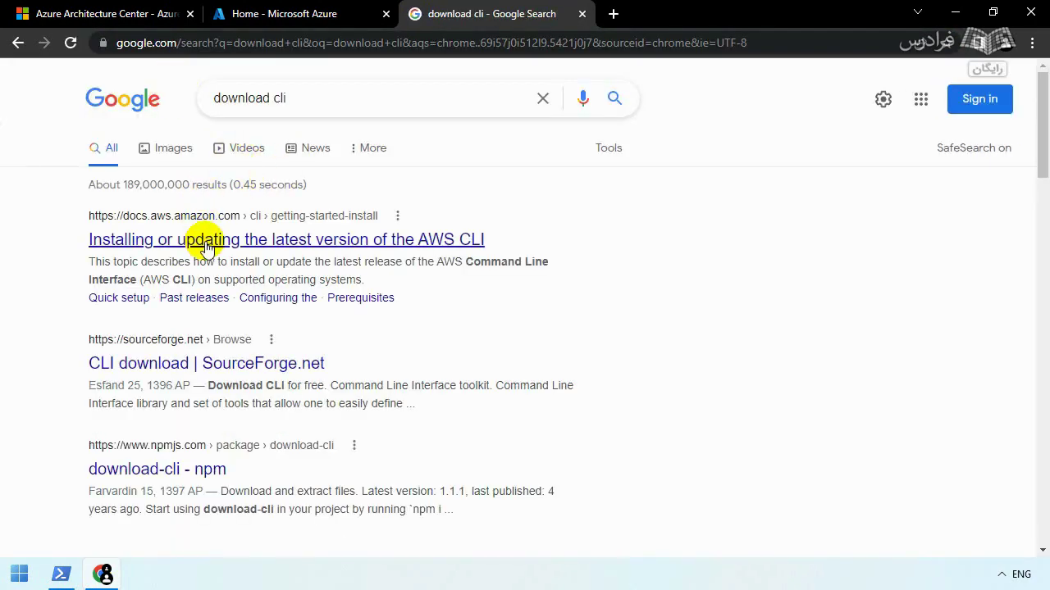
{"action": "left_click", "coordinate": [276, 98]}
{"action": "type", "text": "q"}
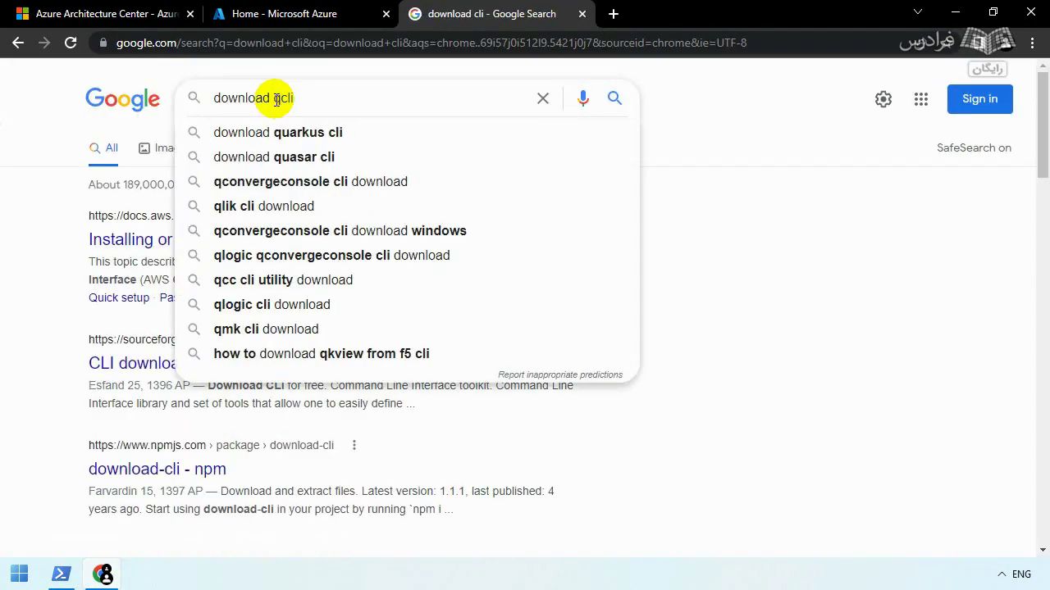
{"action": "key", "text": "BackSpace"}
{"action": "type", "text": "azu"}
{"action": "left_click", "coordinate": [246, 132]}
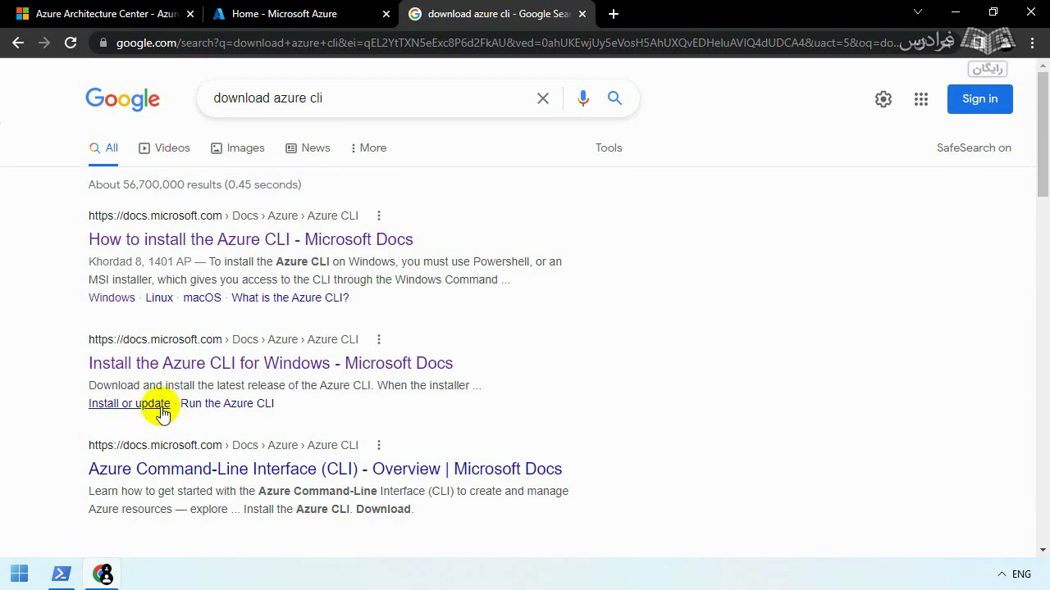
Step: Return to the Azure portal, try to clear the Cloud Shell console with cls, and end the Bash session with exit
{"action": "left_click", "coordinate": [271, 14]}
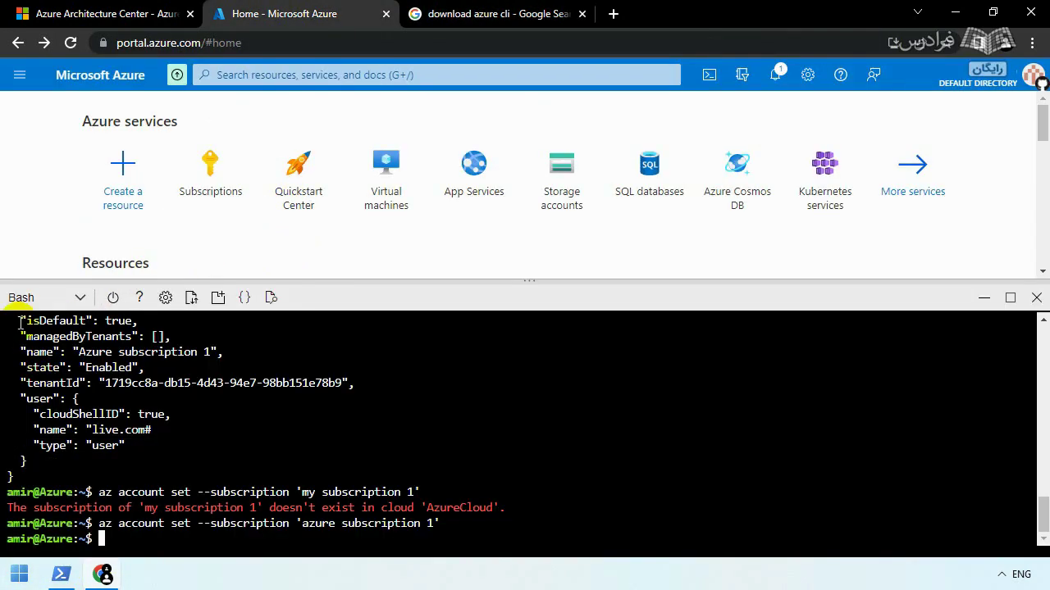
{"action": "type", "text": "cls"}
{"action": "key", "text": "Return"}
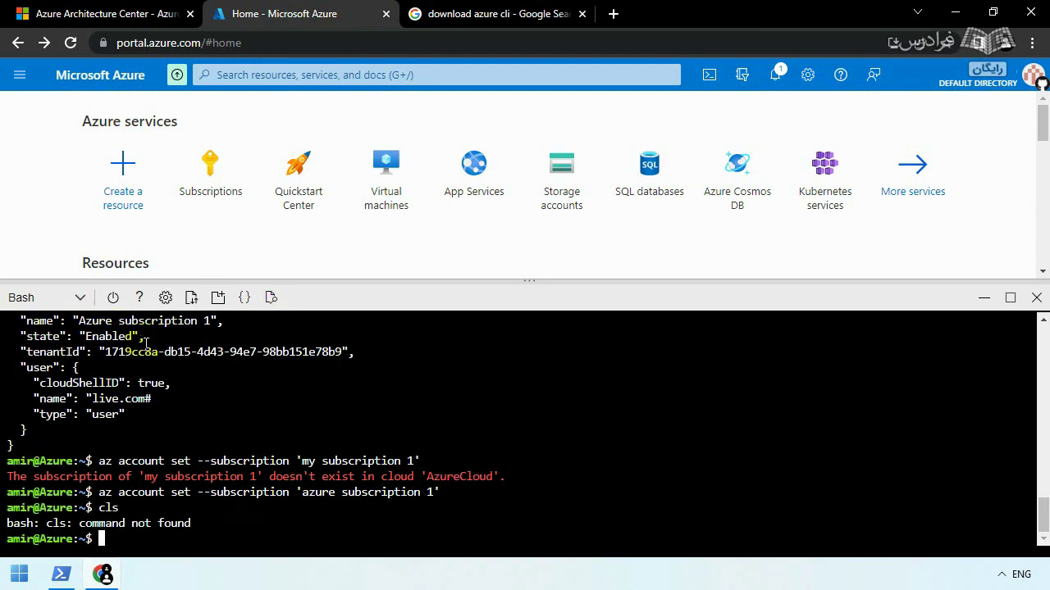
{"action": "type", "text": "exit"}
{"action": "key", "text": "Return"}
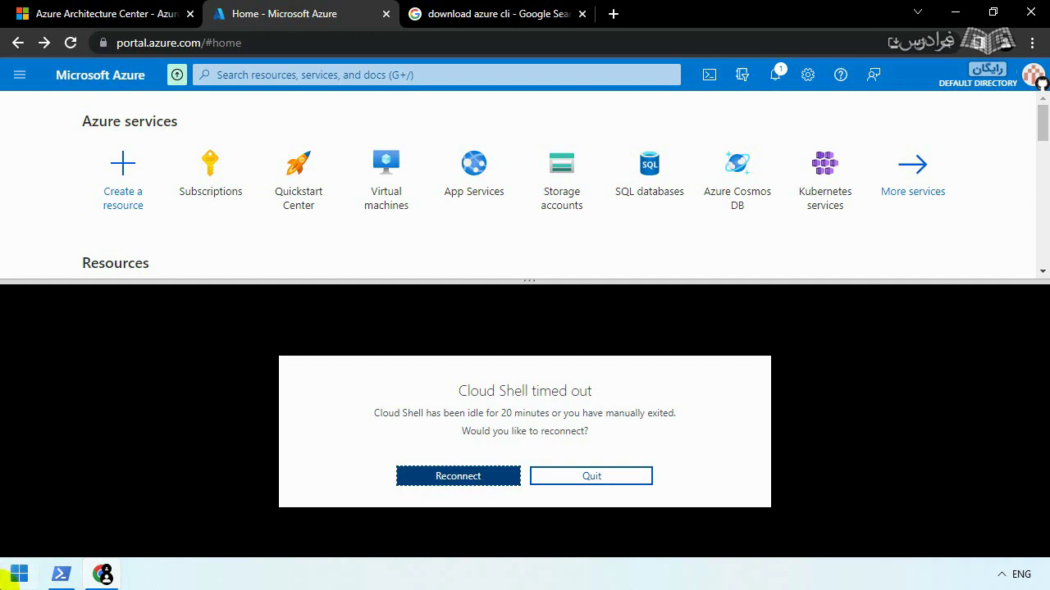
Step: Open a Windows Command Prompt over the browser and start the Azure CLI sign-in with az login
{"action": "left_click", "coordinate": [3, 577]}
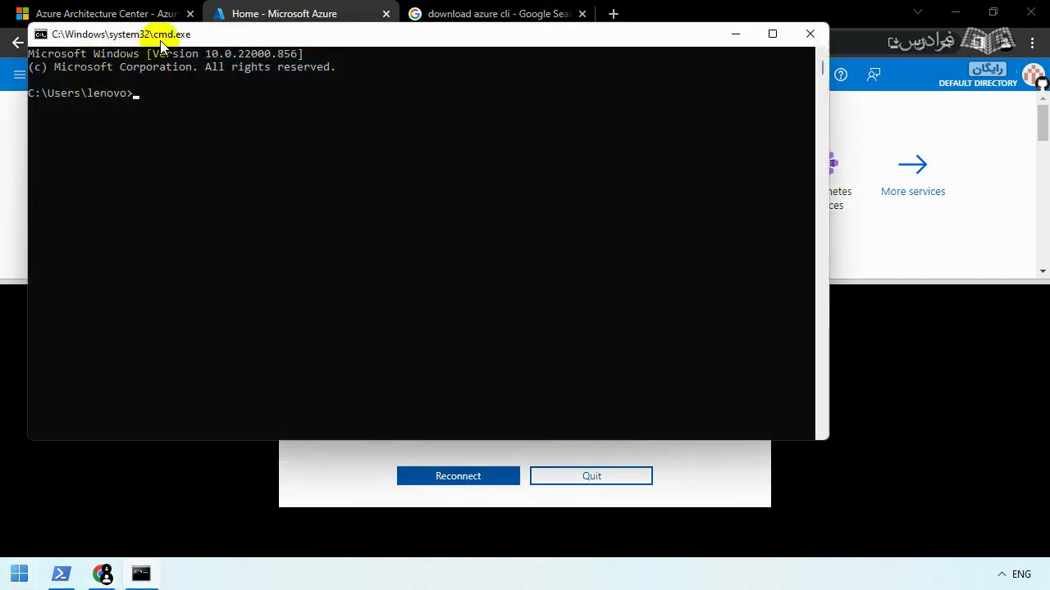
{"action": "left_click_drag", "start_coordinate": [155, 33], "coordinate": [228, 60]}
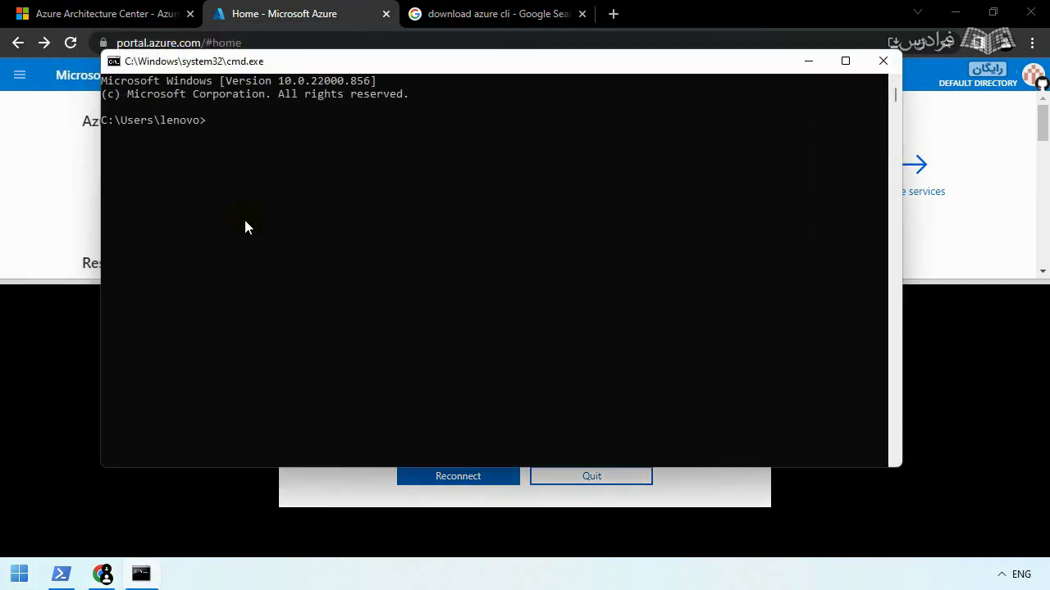
{"action": "type", "text": "az login"}
{"action": "key", "text": "Return"}
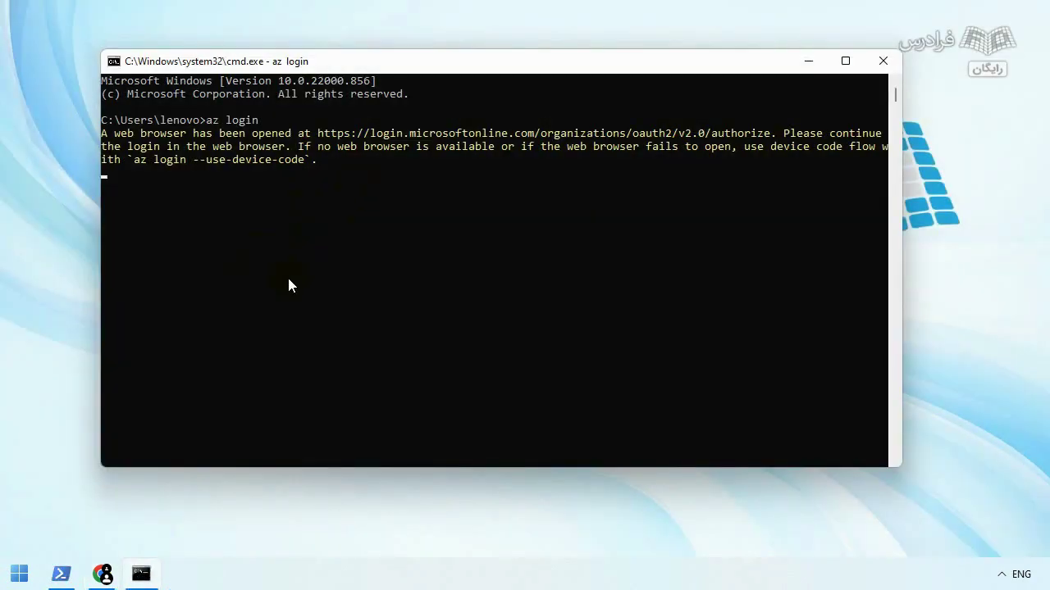
Step: Switch back to the Azure portal in Chrome and close and reopen the Cloud Shell pane
{"action": "left_click", "coordinate": [103, 569]}
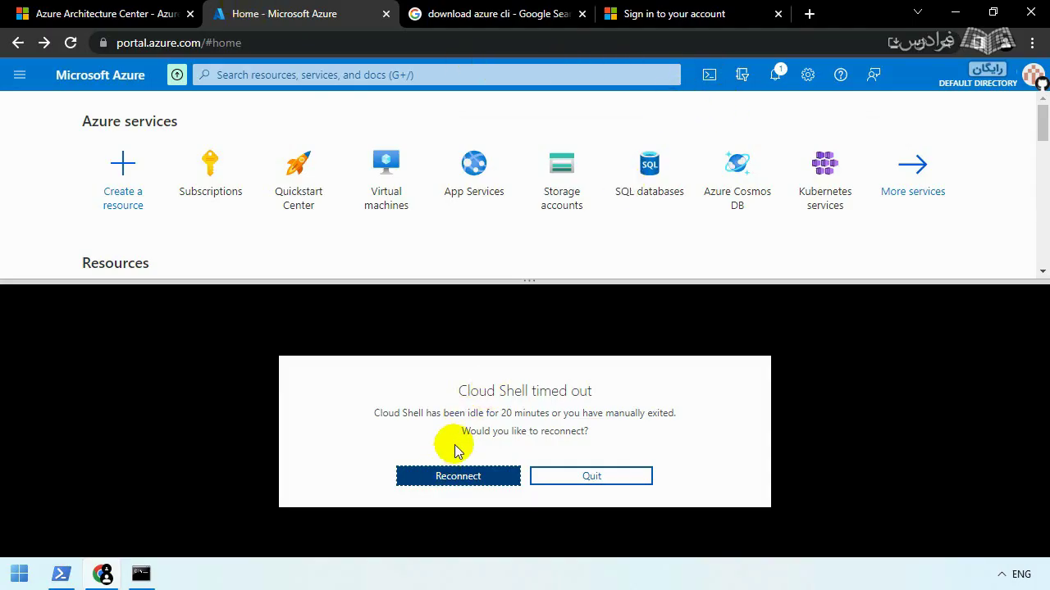
{"action": "left_click", "coordinate": [703, 76]}
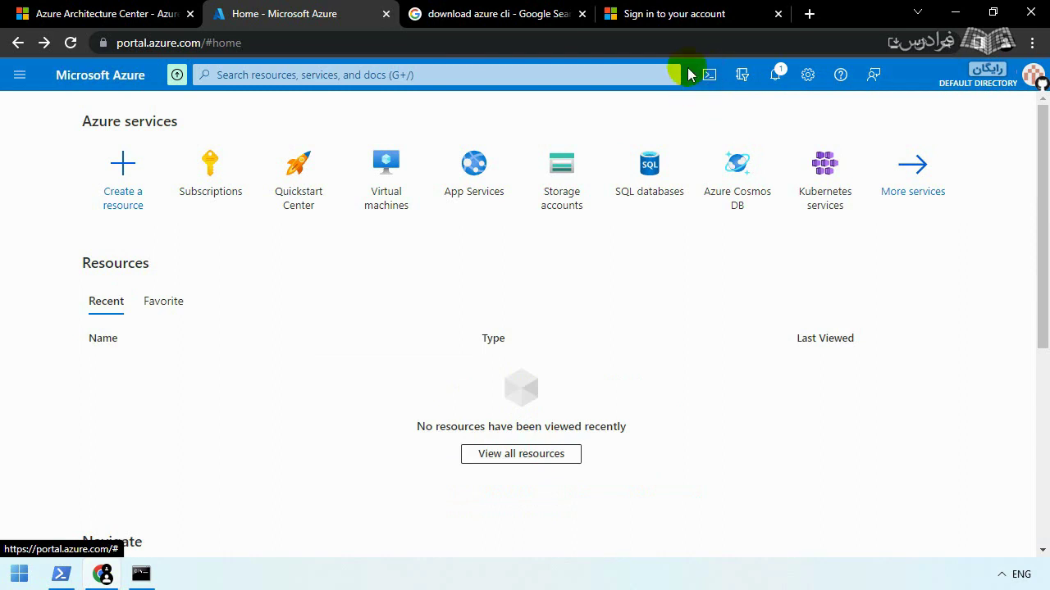
{"action": "left_click", "coordinate": [708, 76]}
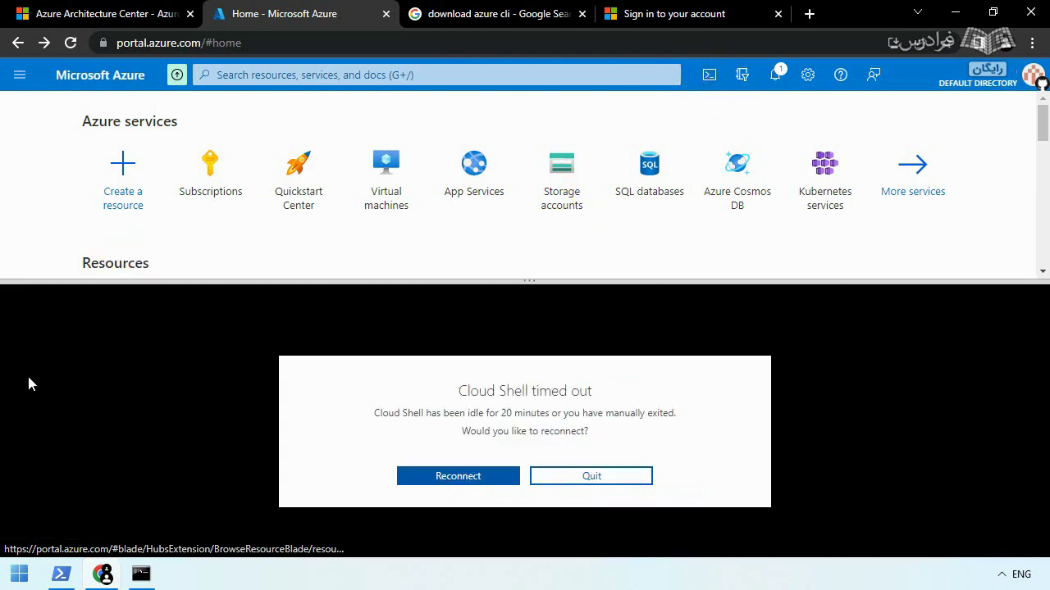
Step: Reconnect the timed-out Cloud Shell session, enlarge the page zoom, shrink the shell pane, and keep the Bash environment
{"action": "left_click", "coordinate": [432, 484]}
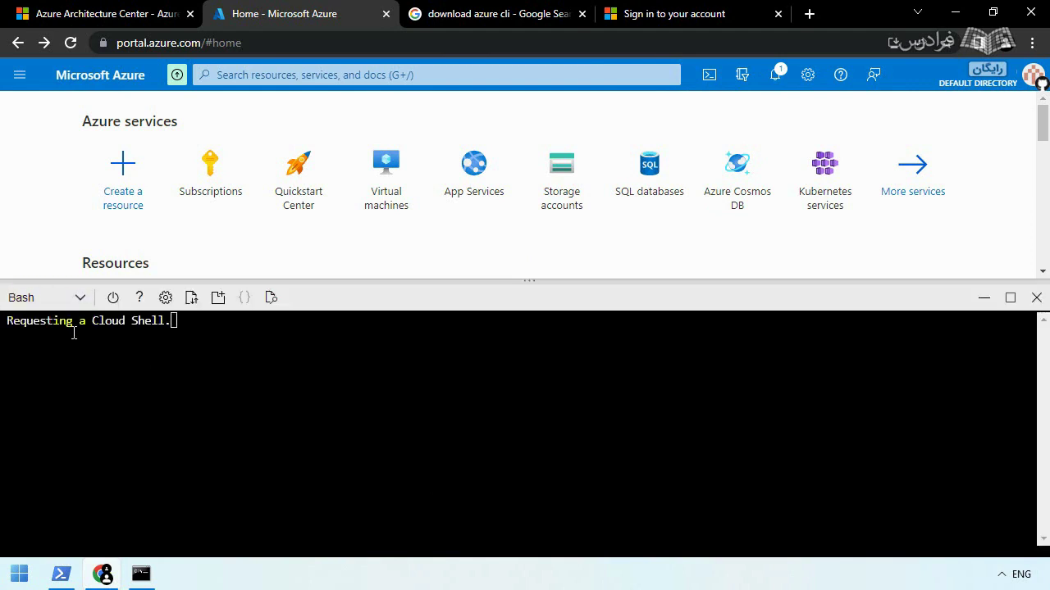
{"action": "left_click_drag", "start_coordinate": [530, 281], "coordinate": [403, 328]}
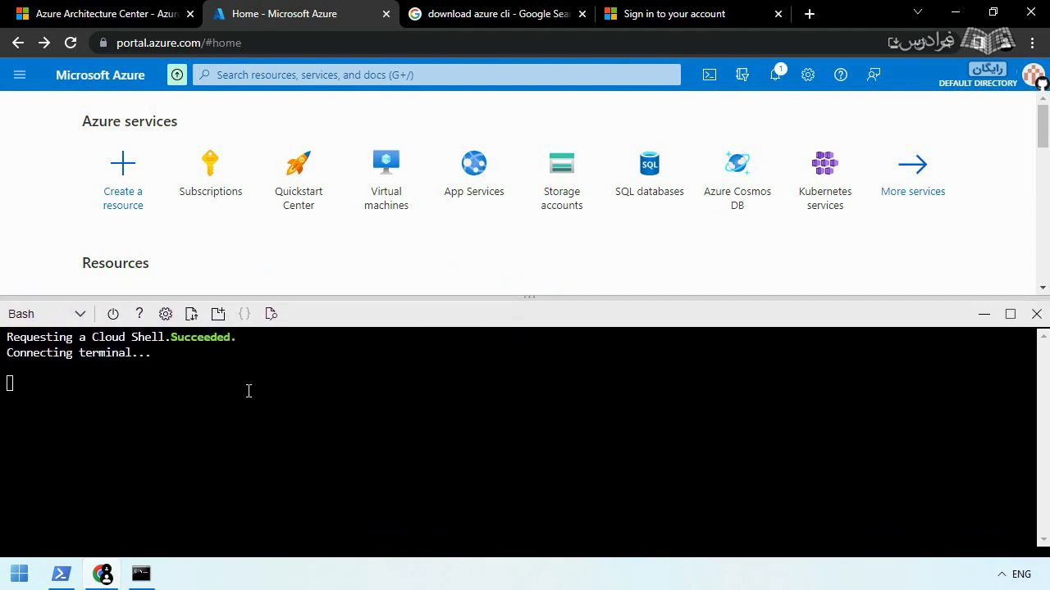
{"action": "key", "text": "ctrl+plus"}
{"action": "key", "text": "ctrl+plus"}
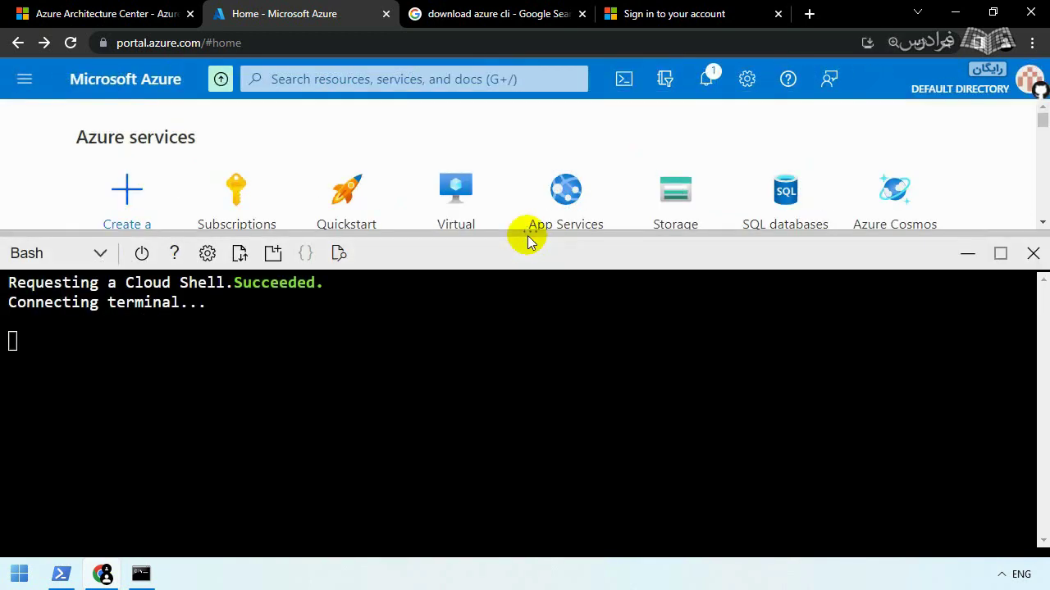
{"action": "left_click_drag", "start_coordinate": [527, 239], "coordinate": [520, 328]}
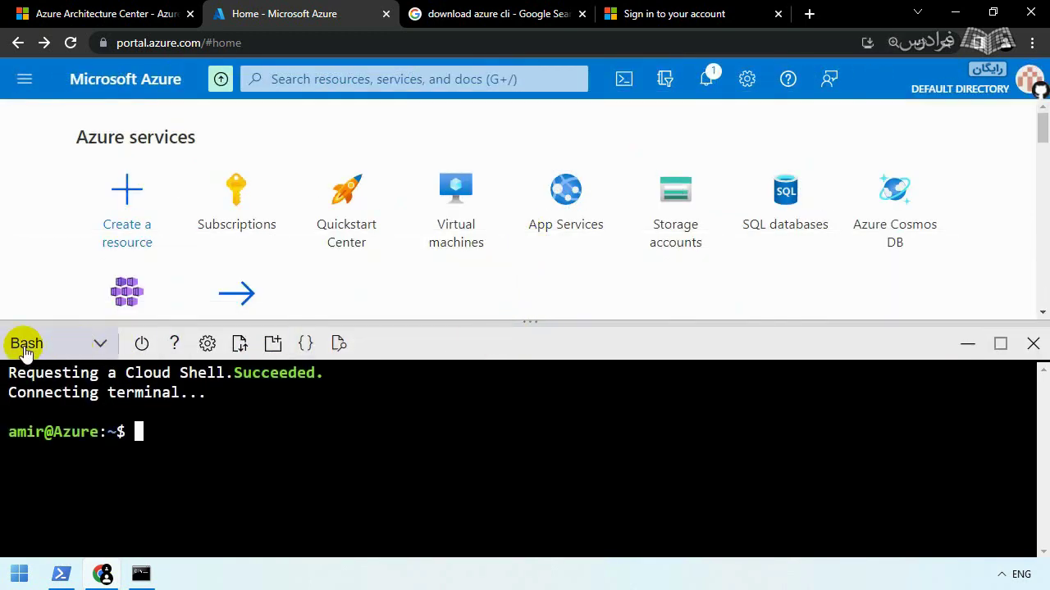
{"action": "left_click", "coordinate": [98, 344]}
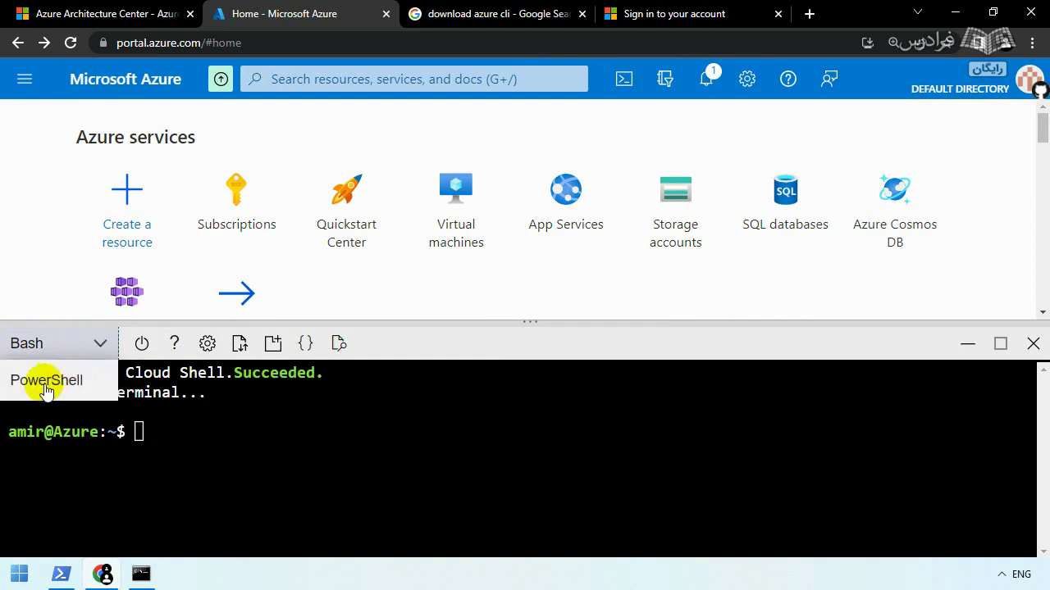
{"action": "left_click", "coordinate": [164, 453]}
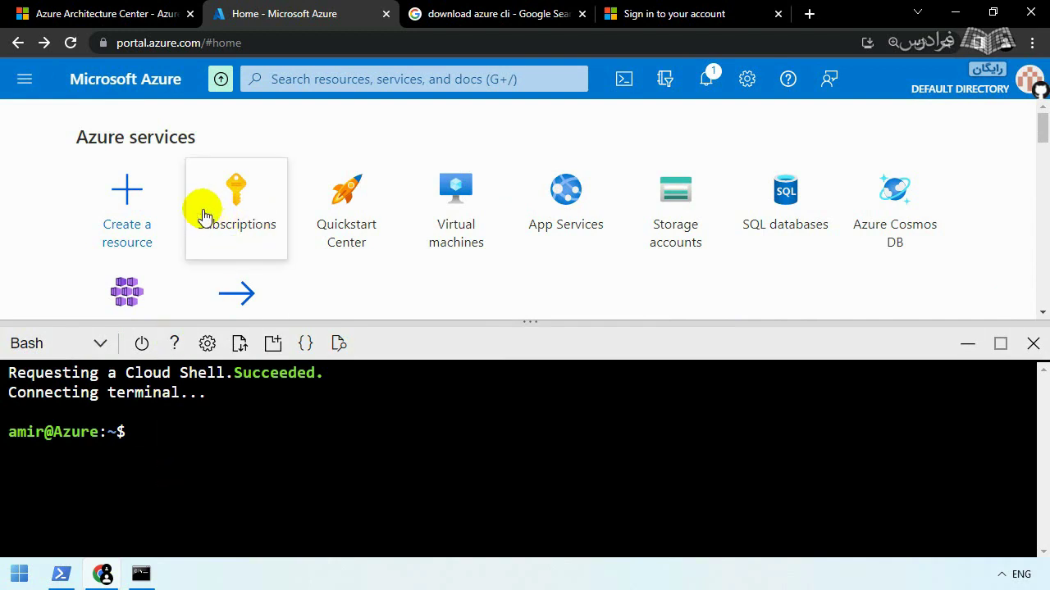
Step: Open the Subscriptions page in a new browser tab and dismiss its remaining-credit notification
{"action": "right_click", "coordinate": [238, 209]}
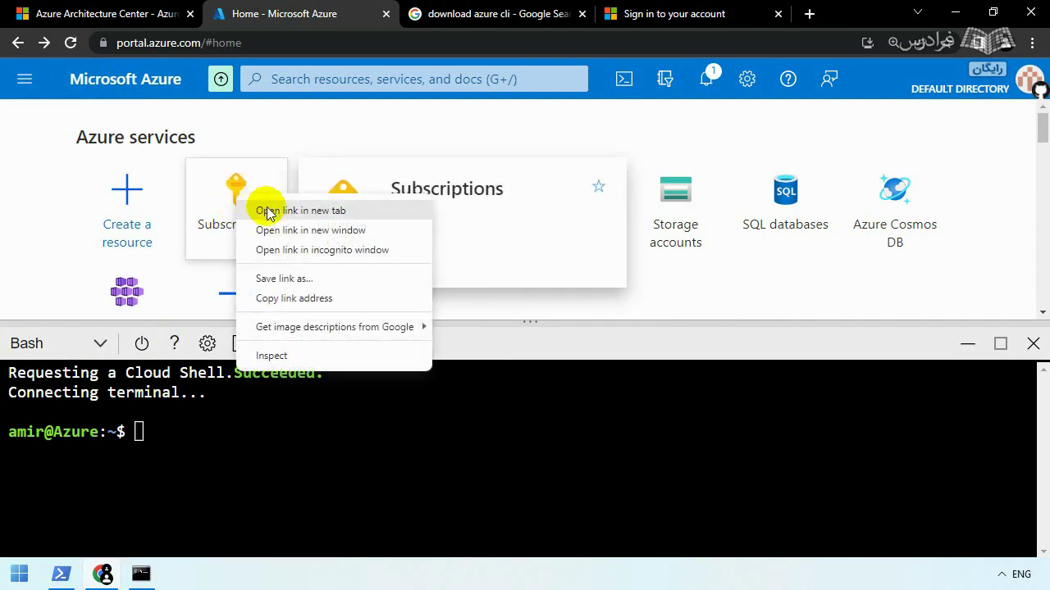
{"action": "left_click", "coordinate": [270, 207]}
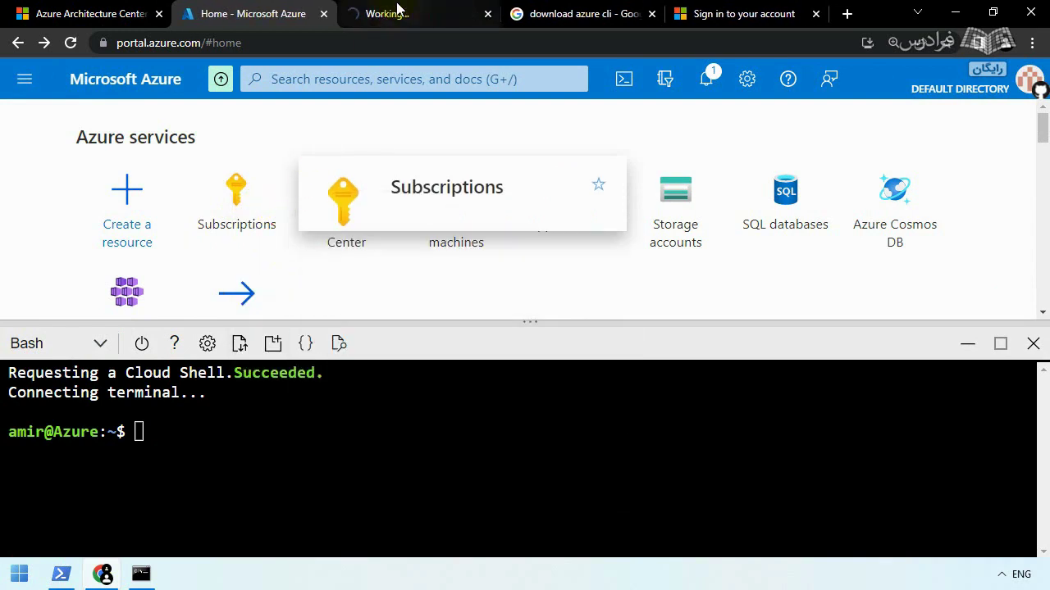
{"action": "left_click", "coordinate": [393, 12]}
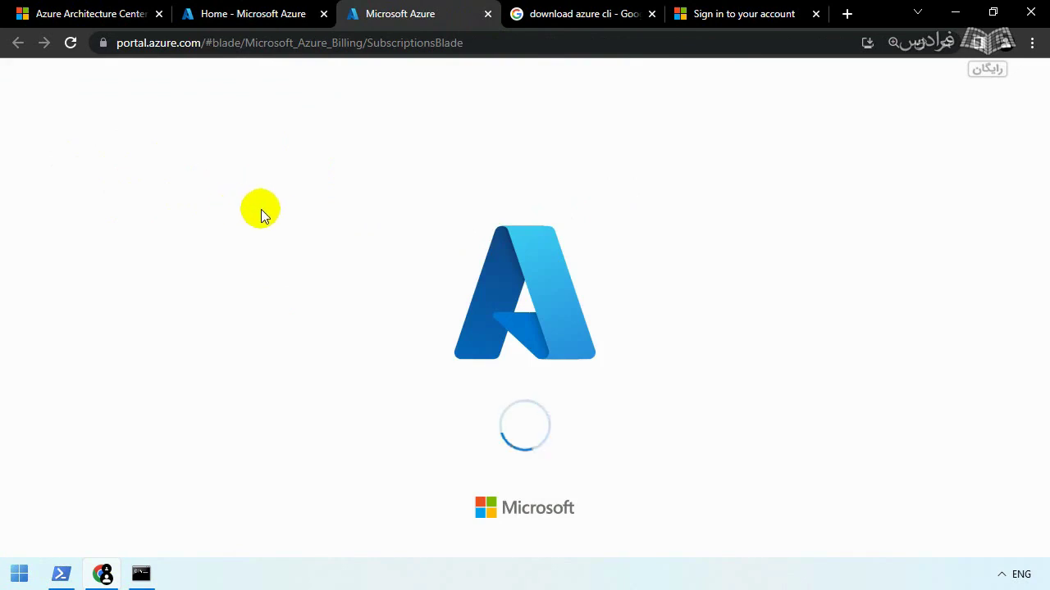
{"action": "left_click", "coordinate": [1025, 130]}
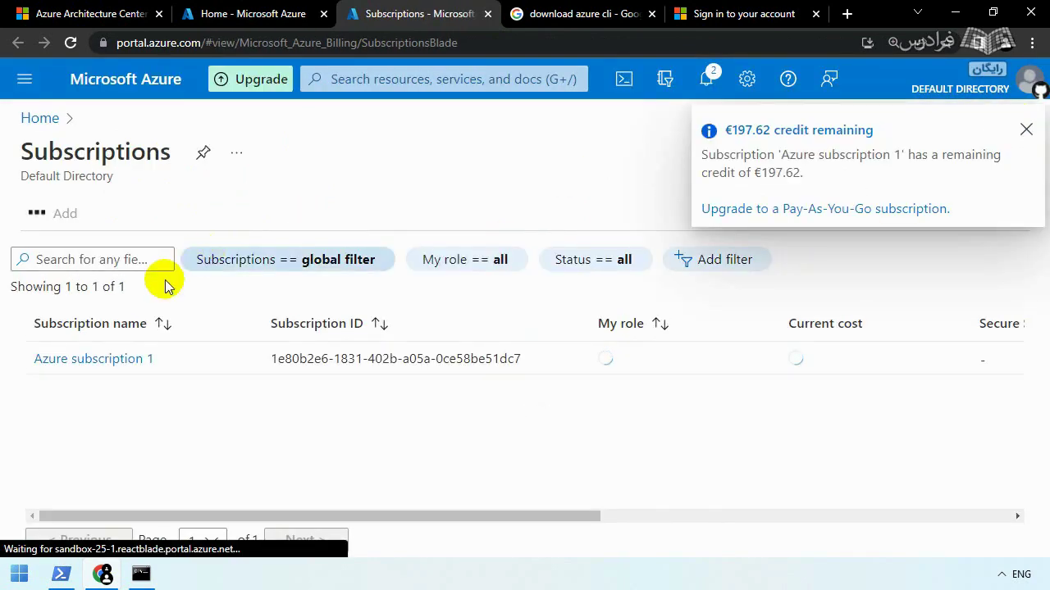
Step: Return to the portal home page, run az account list in Cloud Shell, and review the subscription details down to the end
{"action": "left_click", "coordinate": [242, 14]}
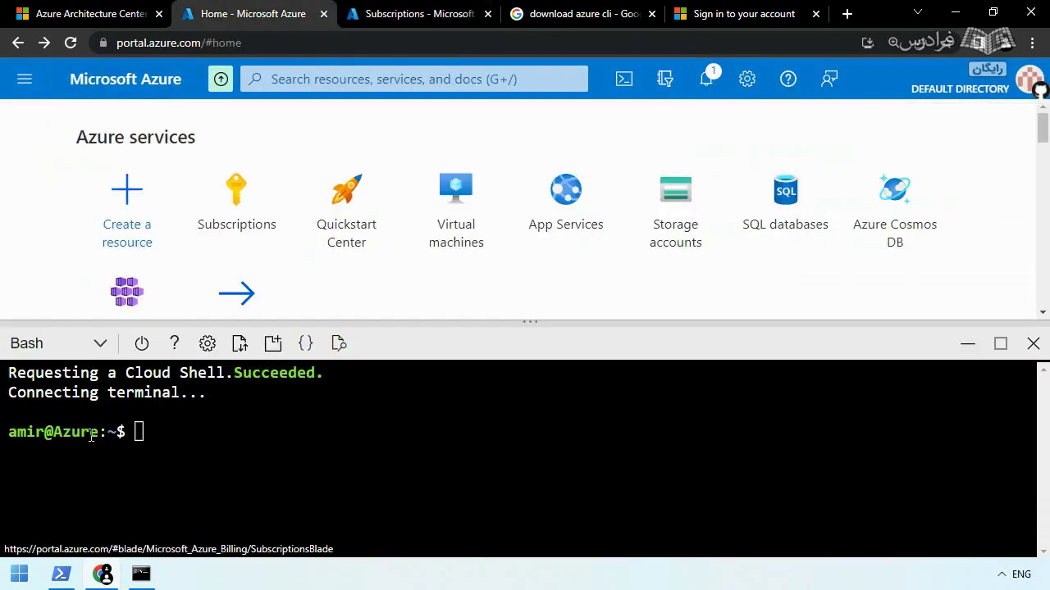
{"action": "left_click", "coordinate": [138, 433]}
{"action": "type", "text": "az account list"}
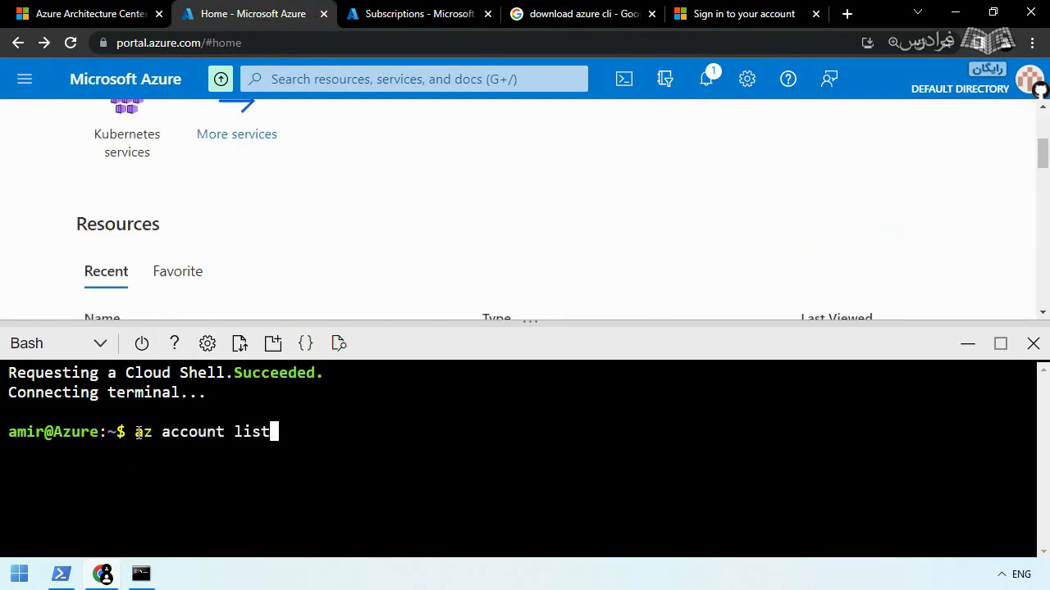
{"action": "key", "text": "Return"}
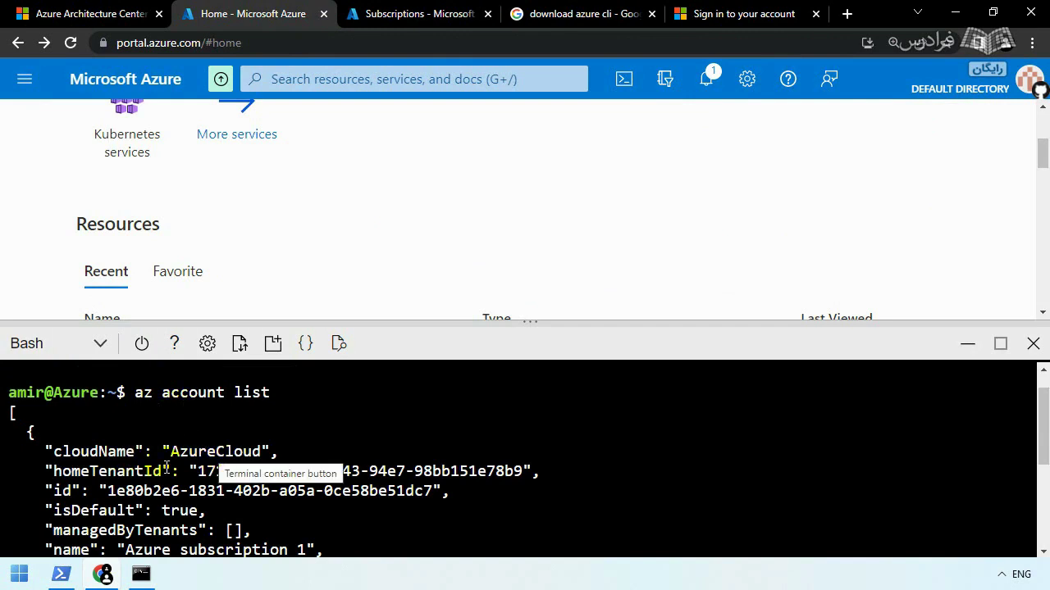
{"action": "scroll", "coordinate": [116, 434], "scroll_direction": "down", "scroll_amount": 2}
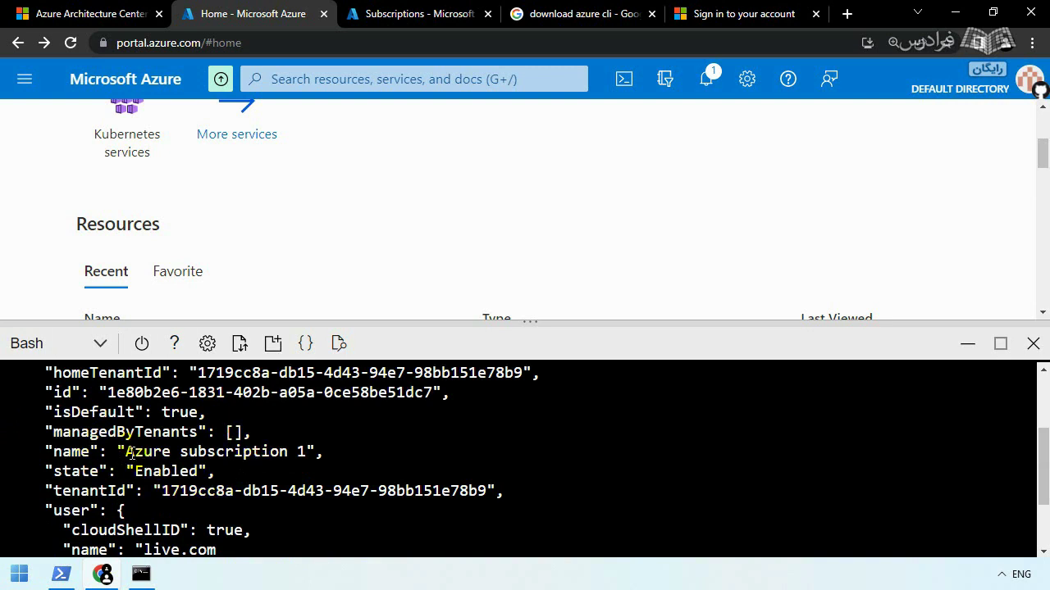
{"action": "scroll", "coordinate": [160, 455], "scroll_direction": "down", "scroll_amount": 2}
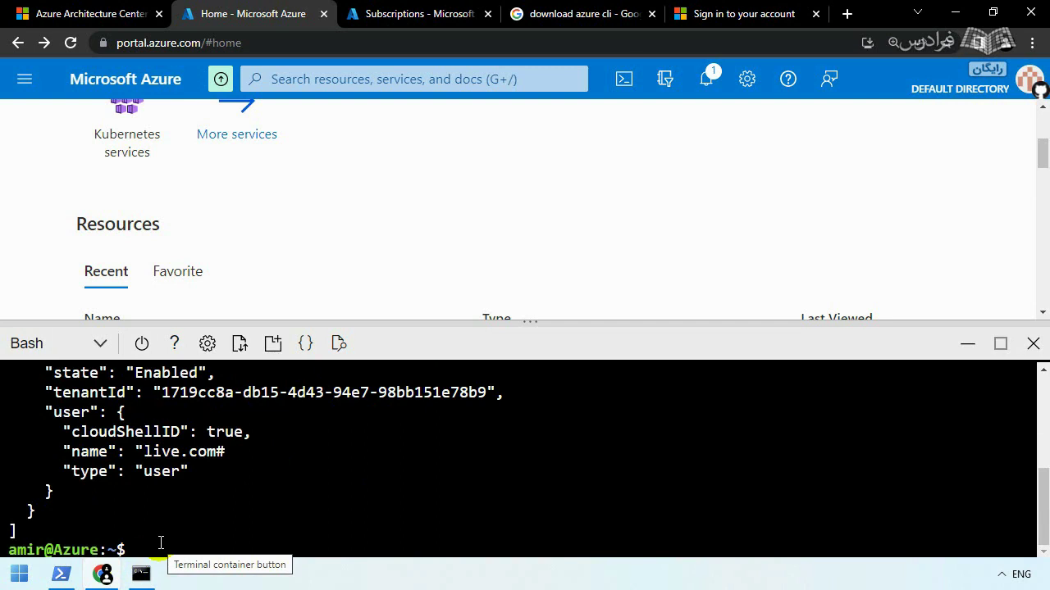
Step: Set the active subscription by running az account set --subscription 'azure subscription 1'
{"action": "type", "text": "az acc"}
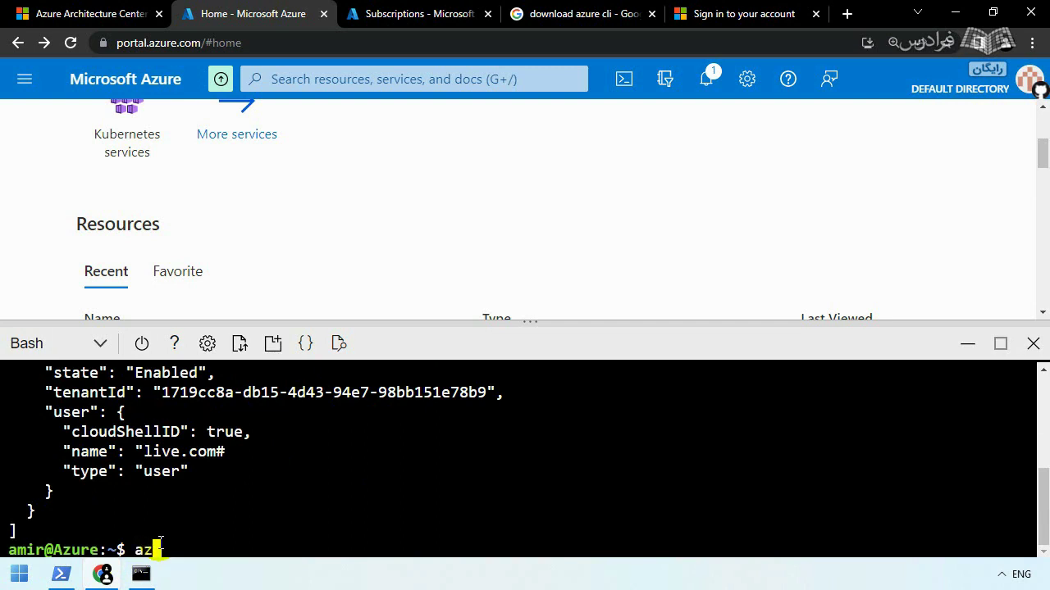
{"action": "type", "text": "ount s"}
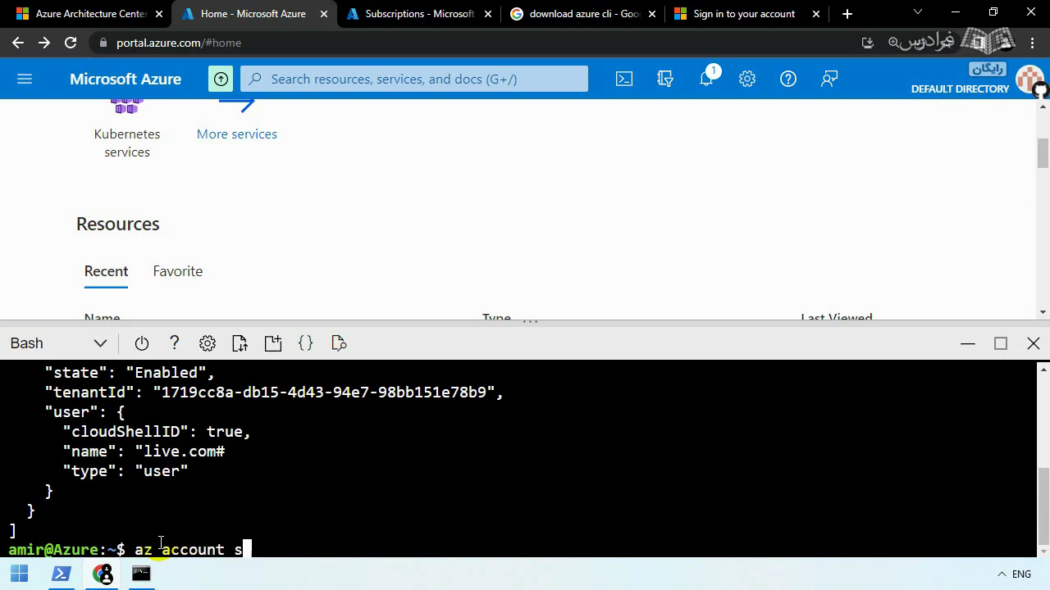
{"action": "type", "text": "et --s"}
{"action": "key", "text": "Tab"}
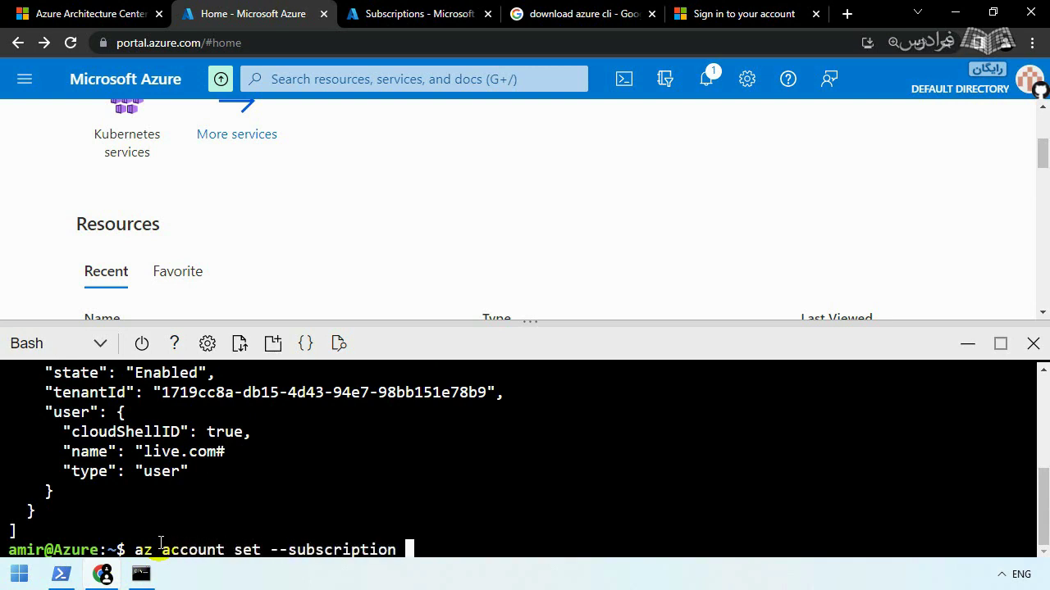
{"action": "type", "text": "'azure subscription 1'"}
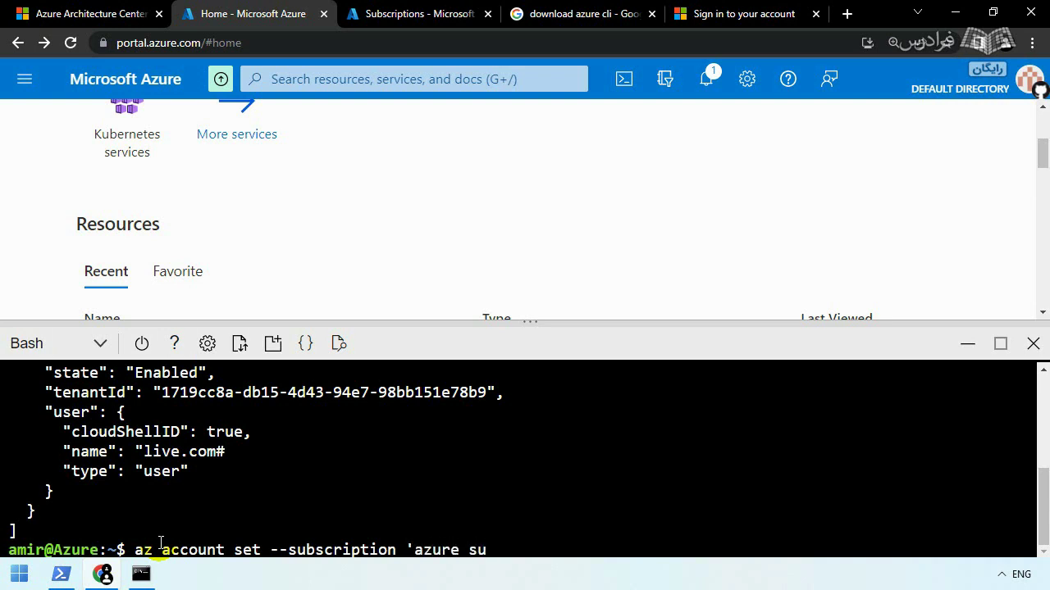
{"action": "key", "text": "Return"}
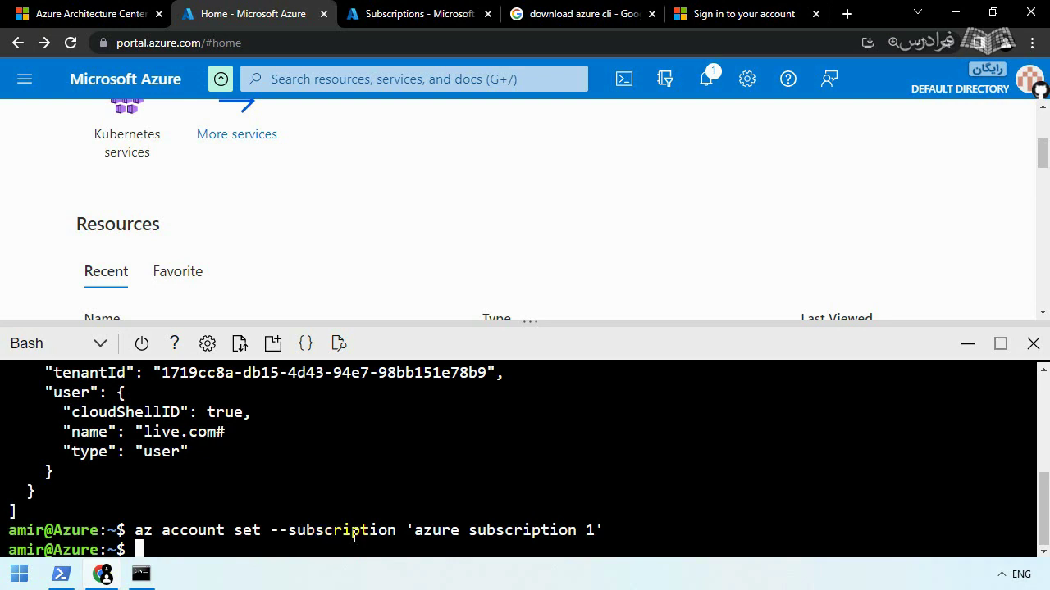
Step: Try to create a resource group named MyRG in the eastus location with an az group command
{"action": "type", "text": "az group cear"}
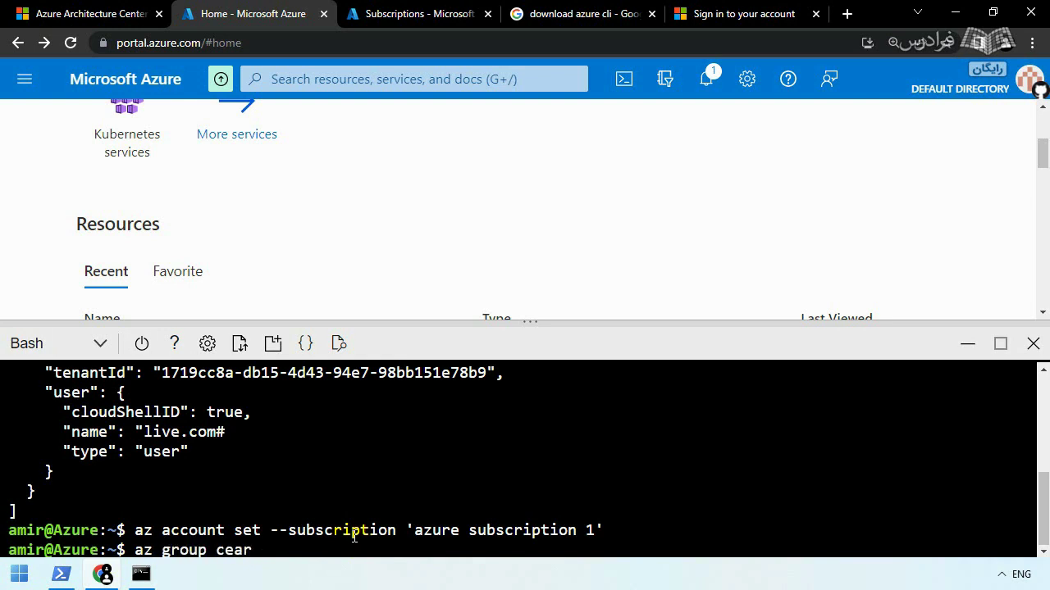
{"action": "key", "text": "BackSpace"}
{"action": "type", "text": "te --lov"}
{"action": "key", "text": "BackSpace"}
{"action": "type", "text": "cat"}
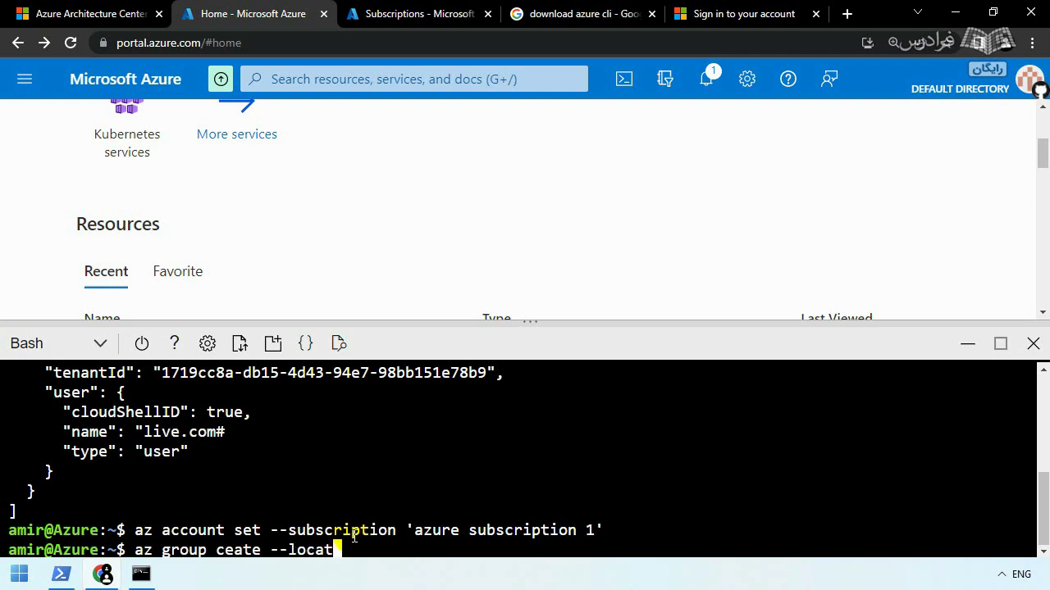
{"action": "type", "text": "ion eas"}
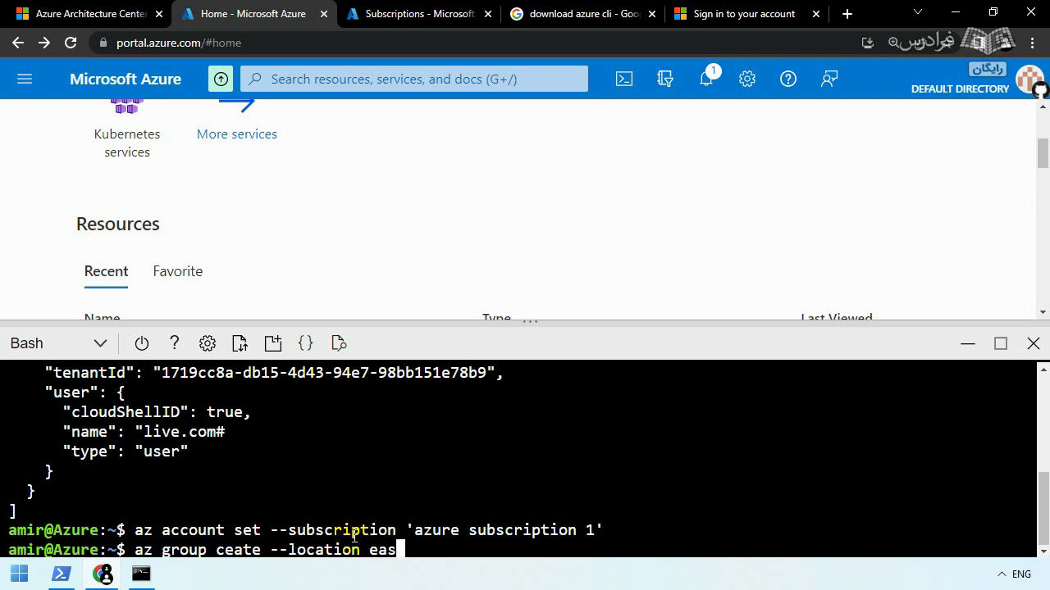
{"action": "type", "text": "tus --name "}
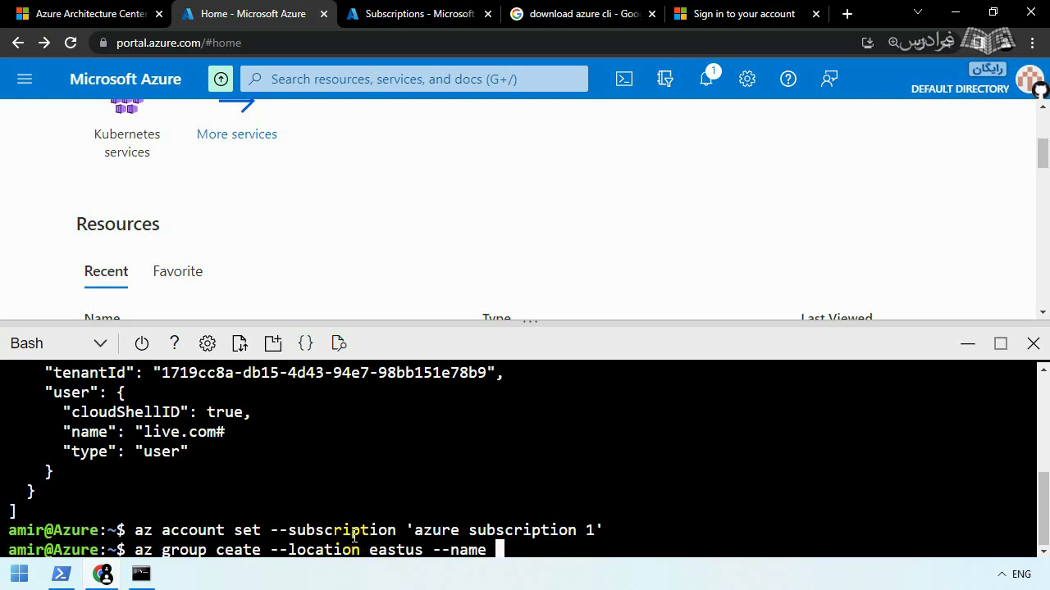
{"action": "type", "text": "MyRG"}
{"action": "key", "text": "Return"}
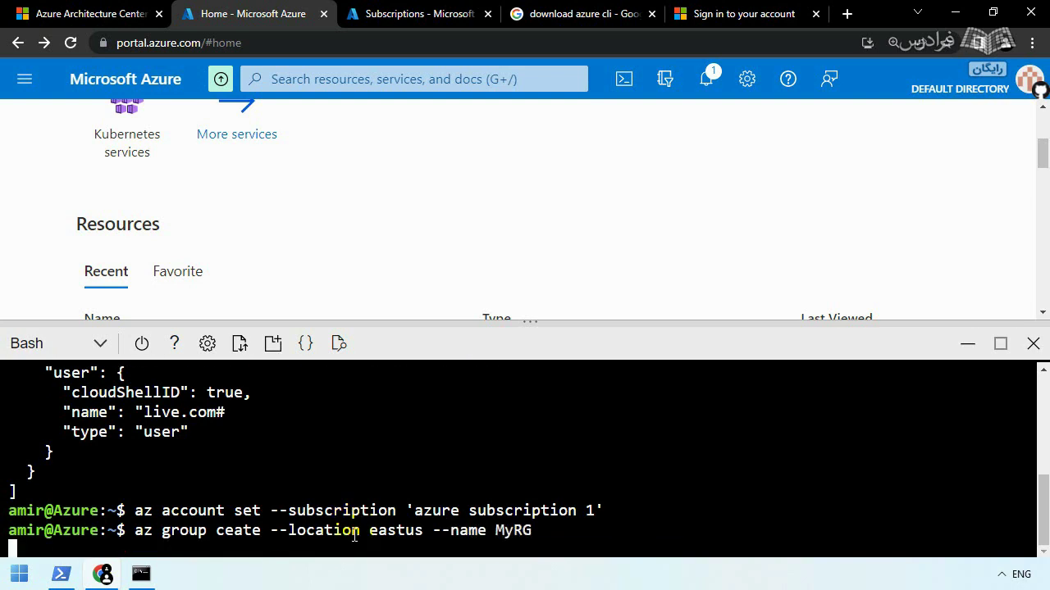